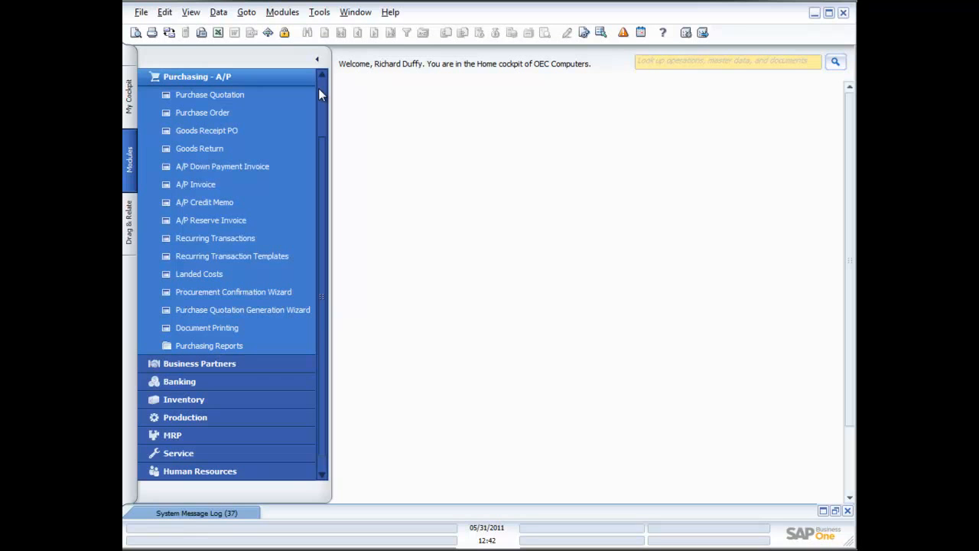
- Start a new purchase quotation and choose Acme Associates as the vendor
left_click(220, 93)
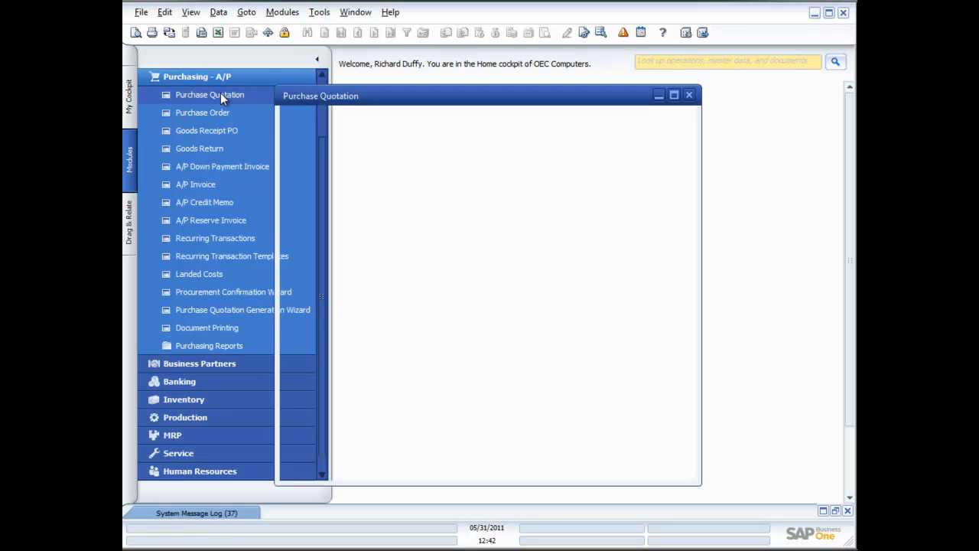
left_click_drag(446, 97, 518, 91)
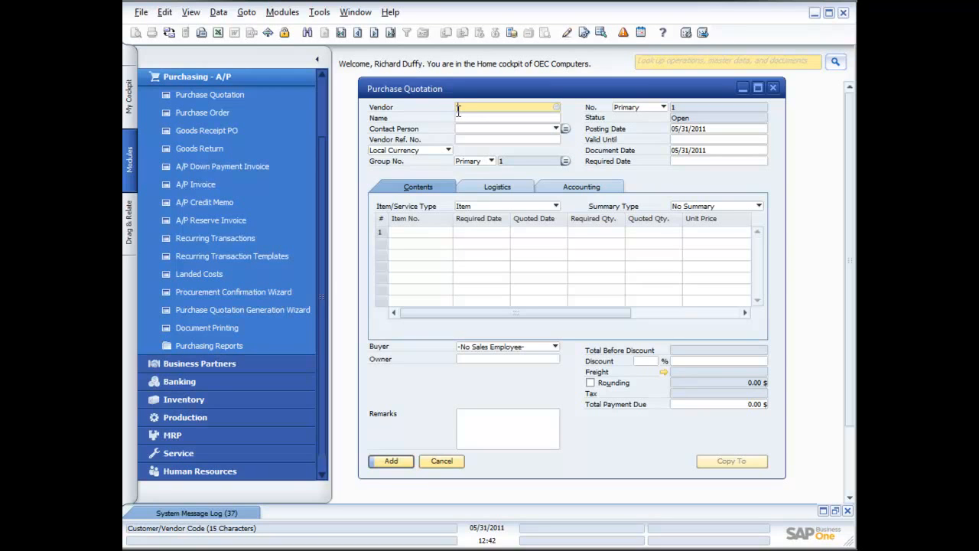
left_click(556, 108)
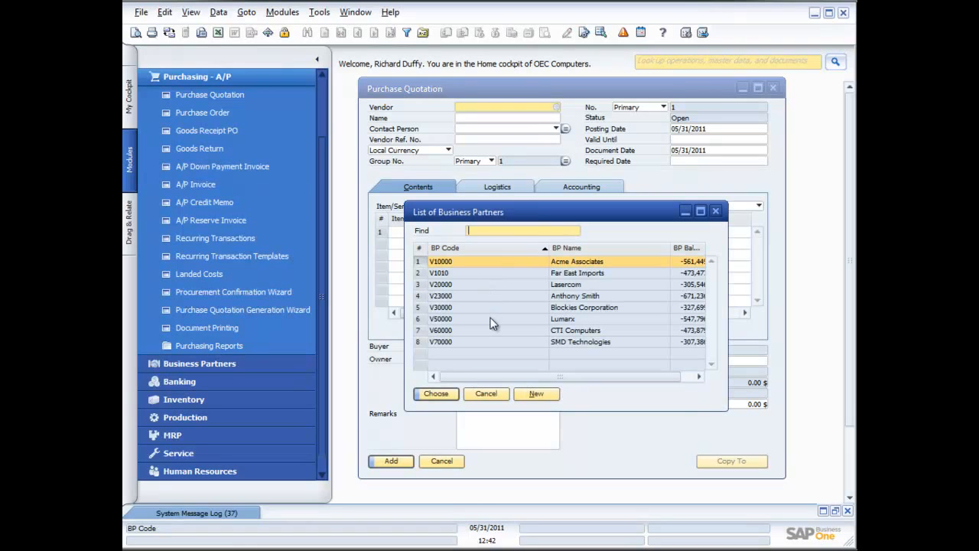
double_click(492, 263)
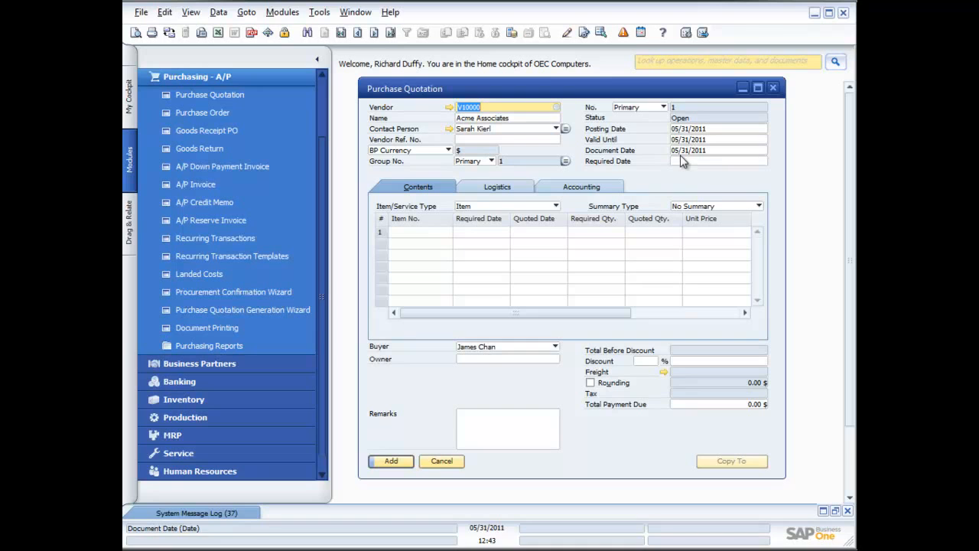
- Enter item A00001 in the quotation's first row with a required date of 06/03/2011
left_click(433, 230)
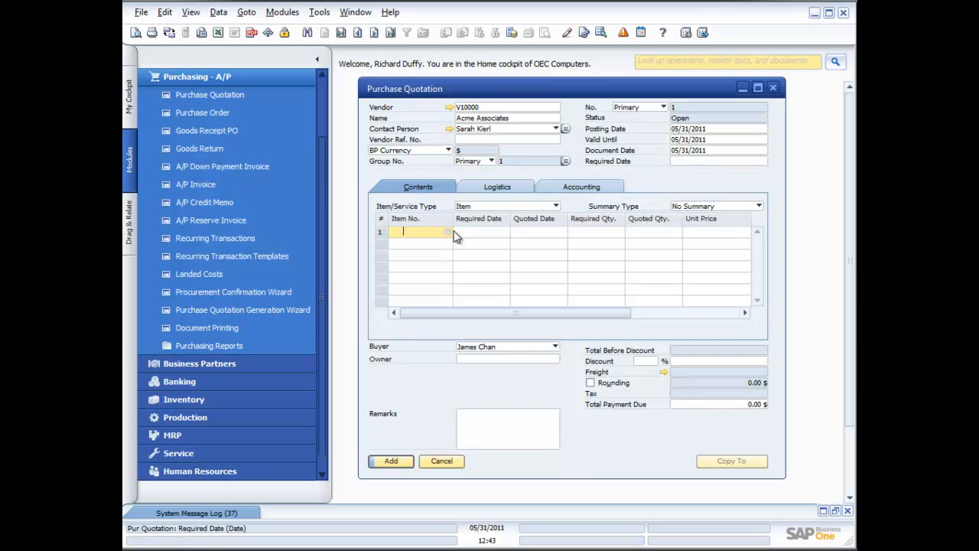
left_click(447, 231)
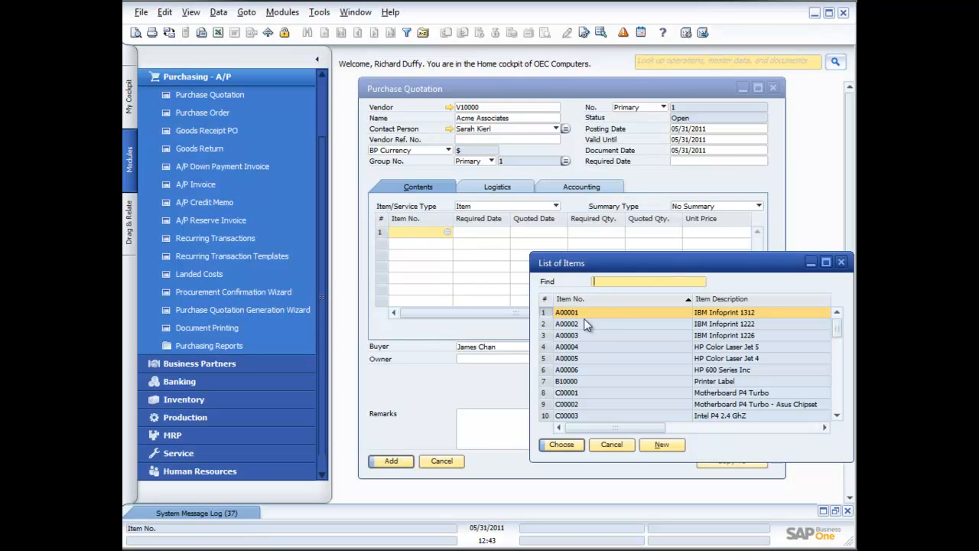
double_click(667, 312)
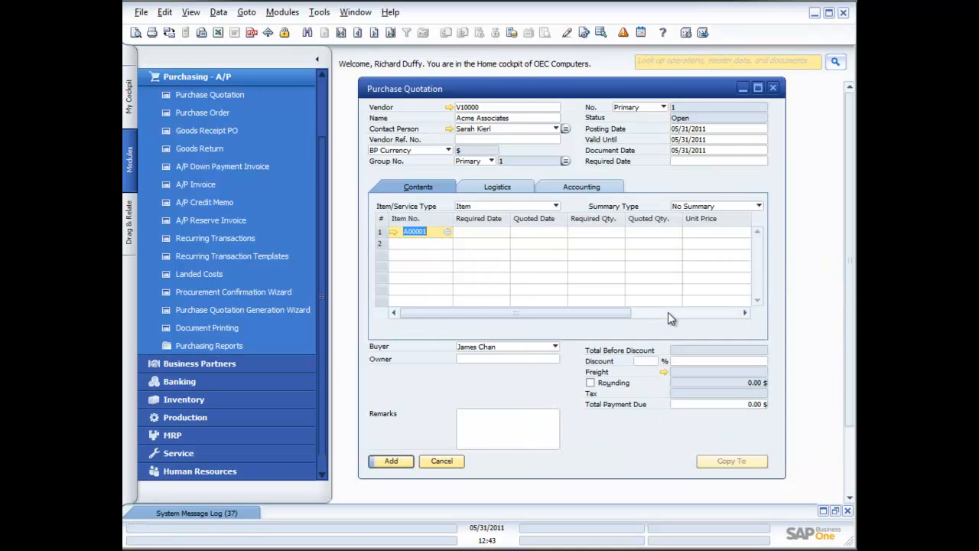
left_click(490, 231)
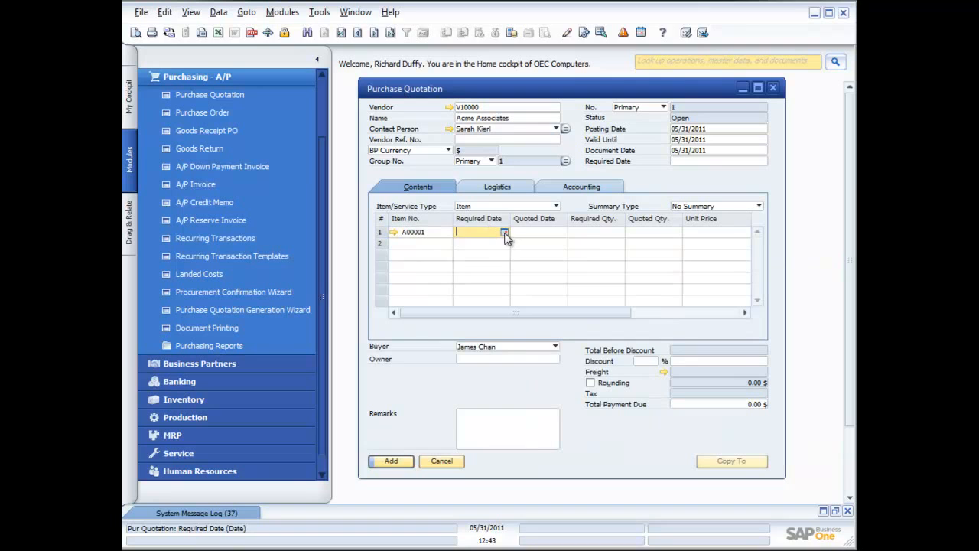
left_click(503, 231)
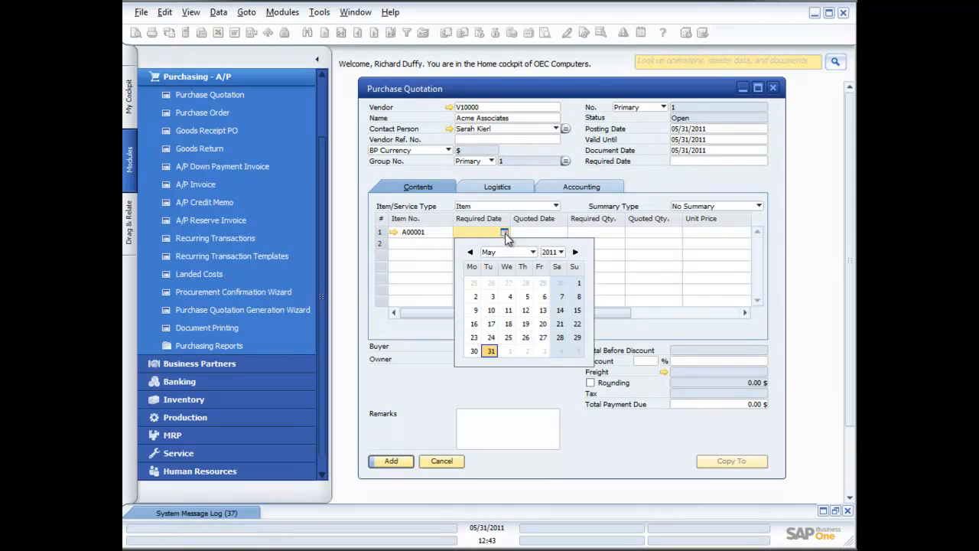
left_click(543, 351)
left_click(544, 349)
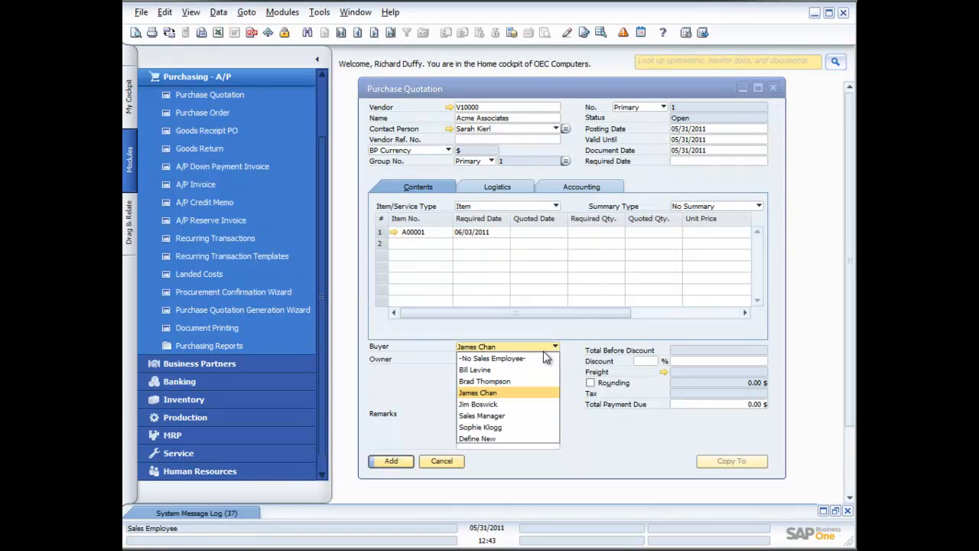
left_click(497, 230)
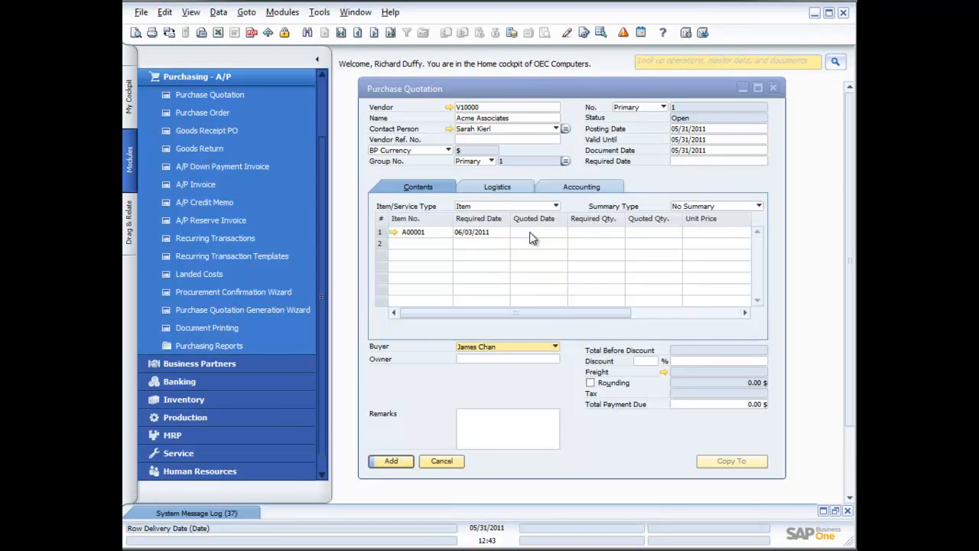
- Set the A00001 row's quoted date to 05/31/2011 and required quantity to 10, leaving quoted quantity and unit price blank
left_click(533, 236)
left_click(561, 234)
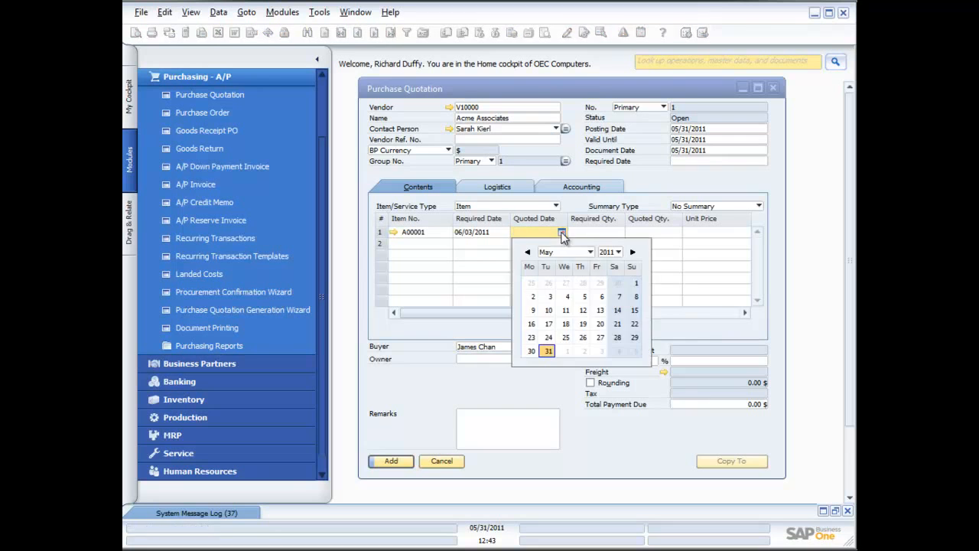
left_click(548, 355)
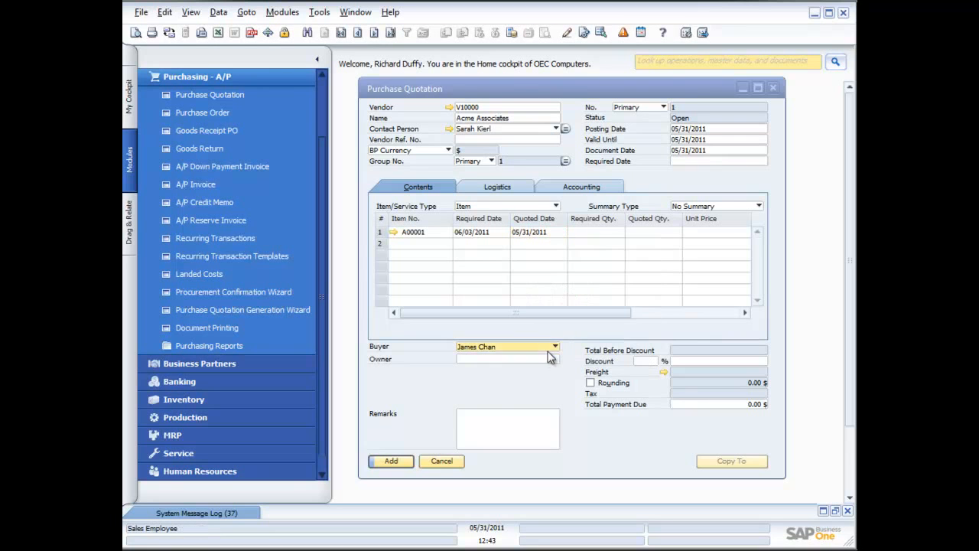
left_click(547, 351)
left_click(553, 232)
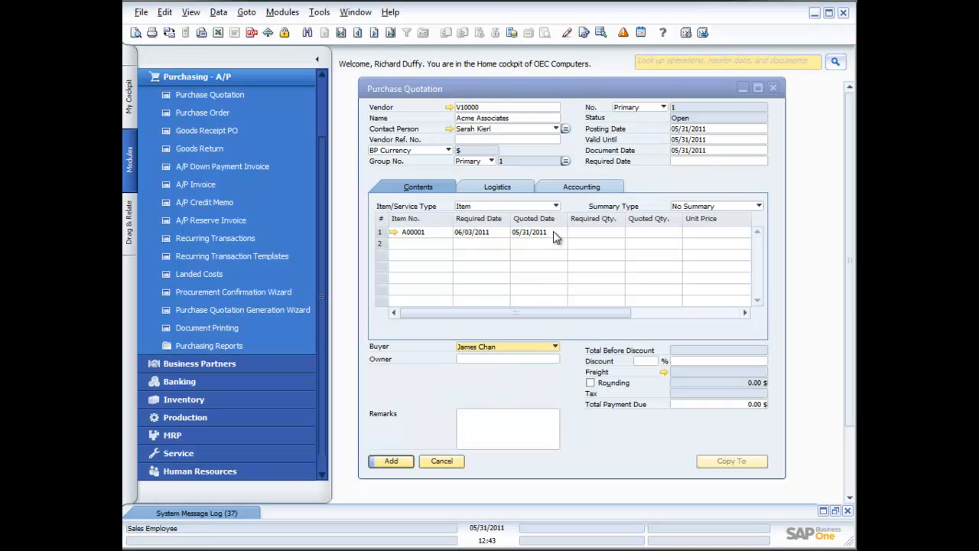
left_click(601, 230)
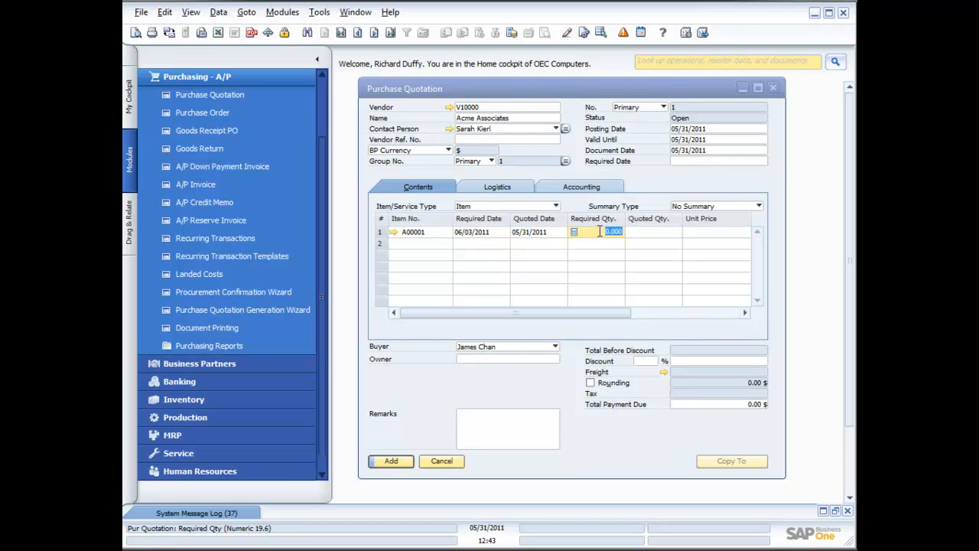
type("10")
key("Tab")
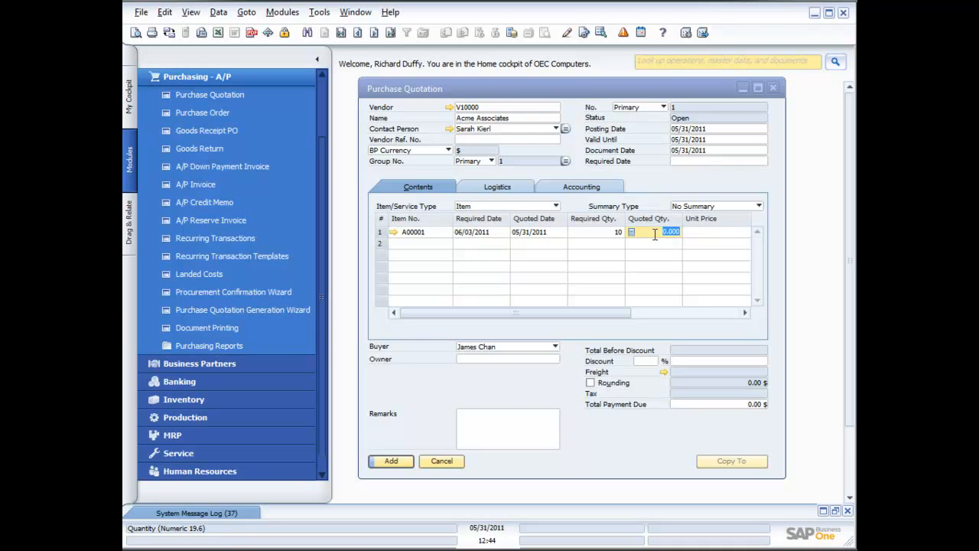
left_click(721, 232)
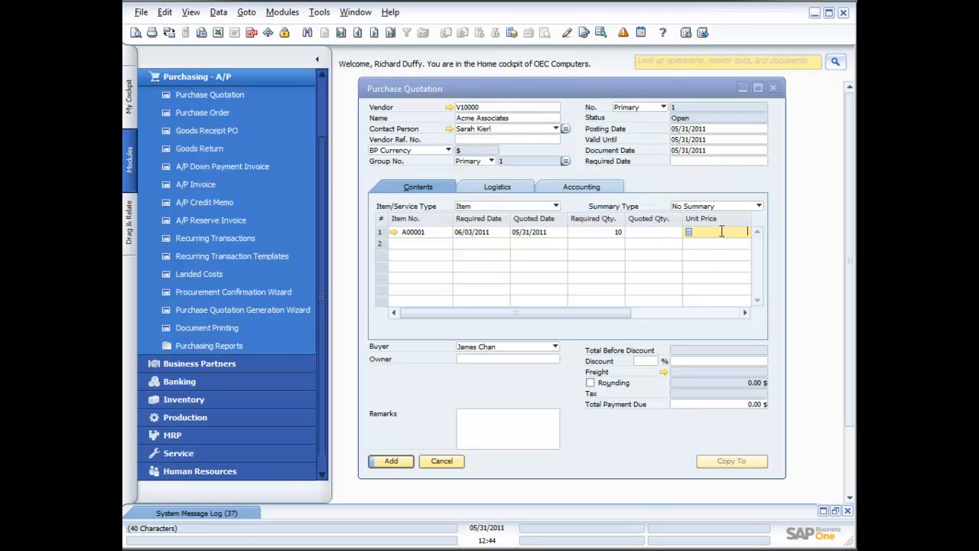
- Try to add the quotation with a zero document total and check the system message log
left_click(401, 467)
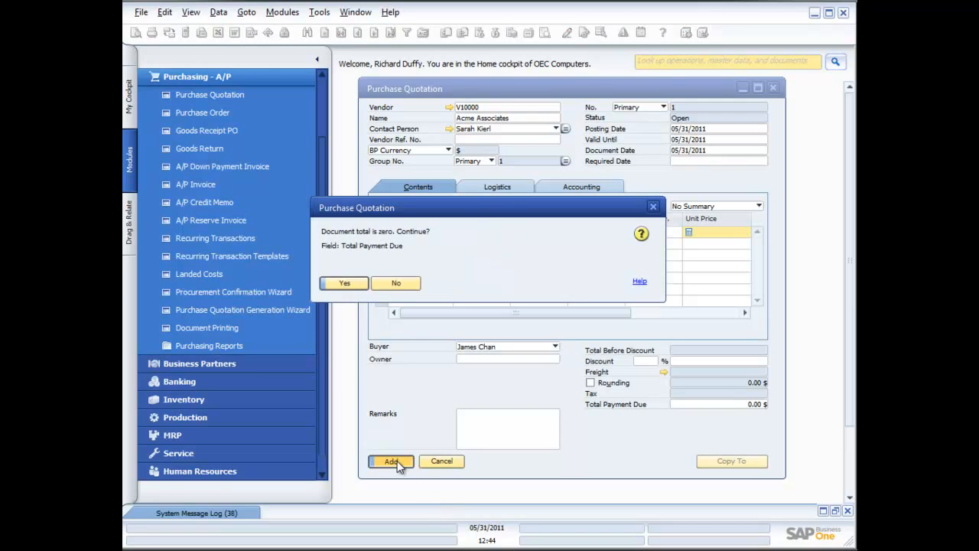
left_click(344, 283)
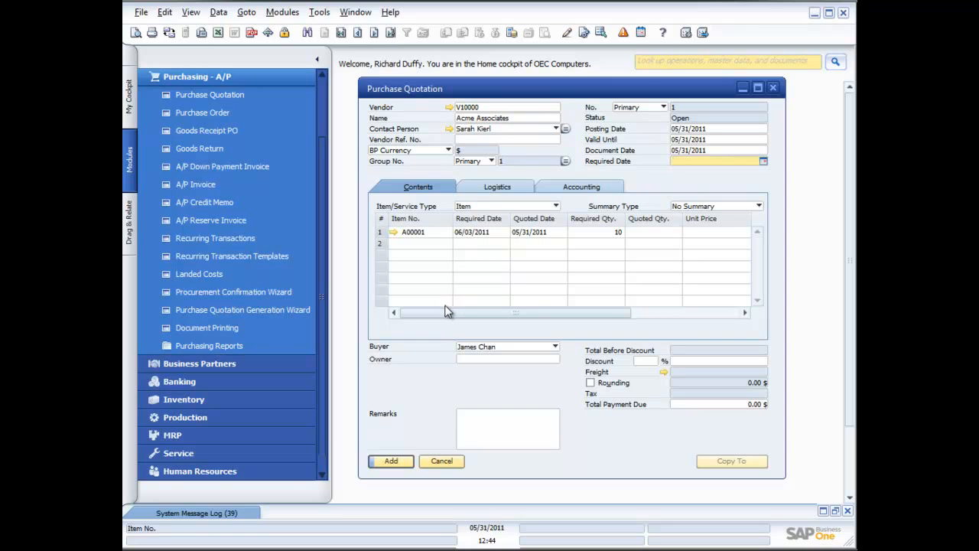
left_click(228, 512)
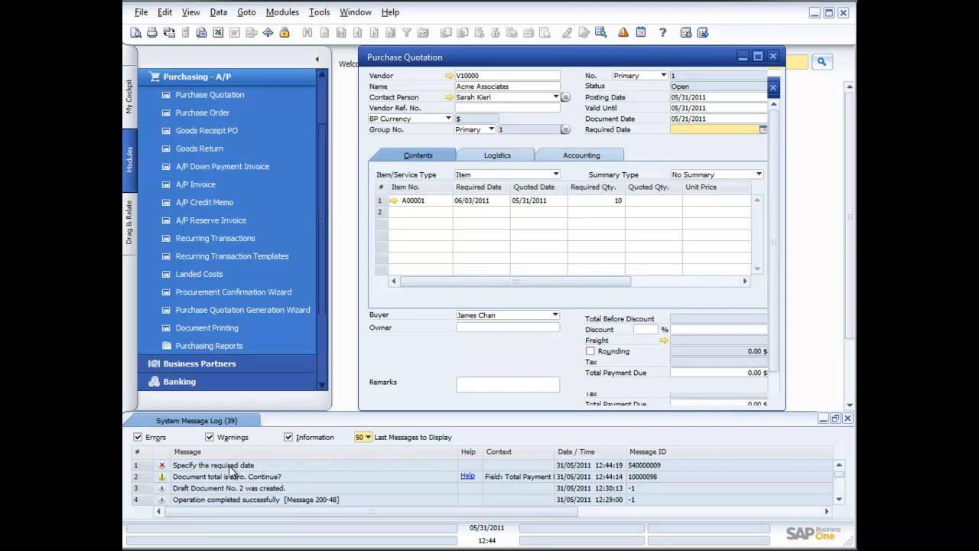
left_click(822, 418)
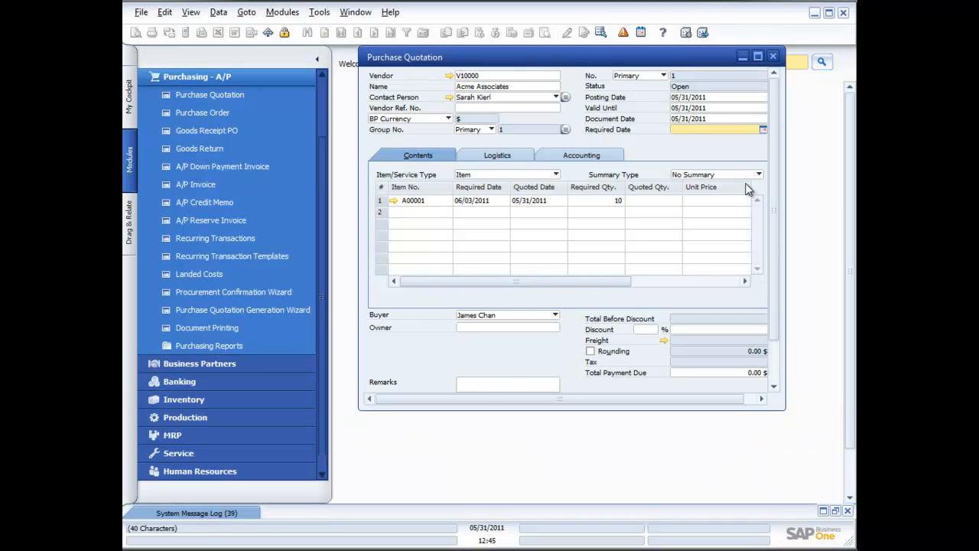
- Set the quotation header's required date to 06/03/2011, applying it to the existing rows, and add the document with its zero total
left_click(763, 130)
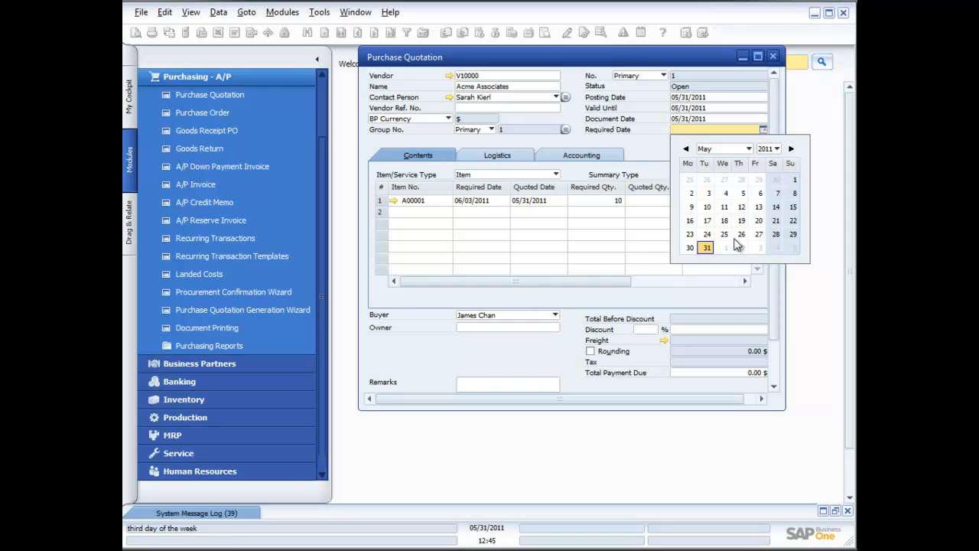
left_click(761, 247)
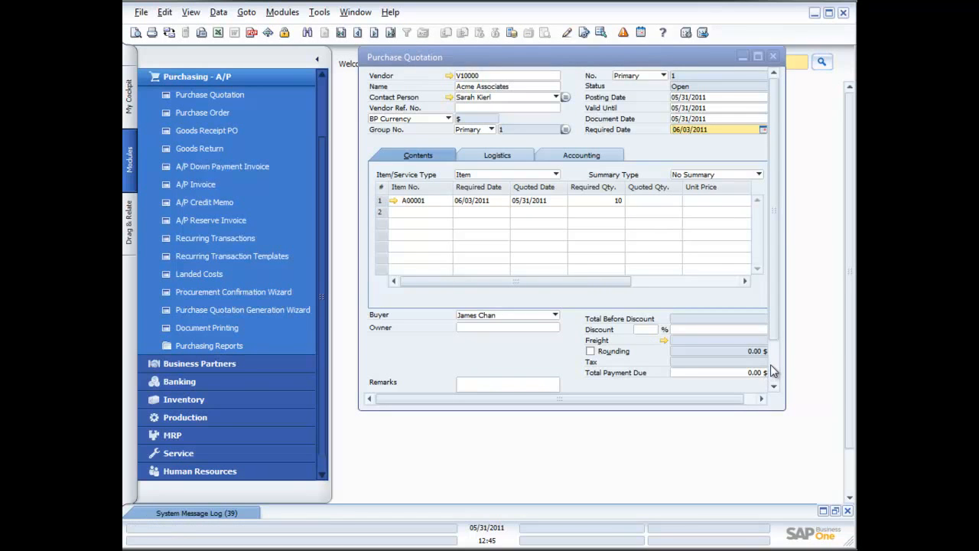
scroll(769, 364, "down", 2)
left_click(391, 379)
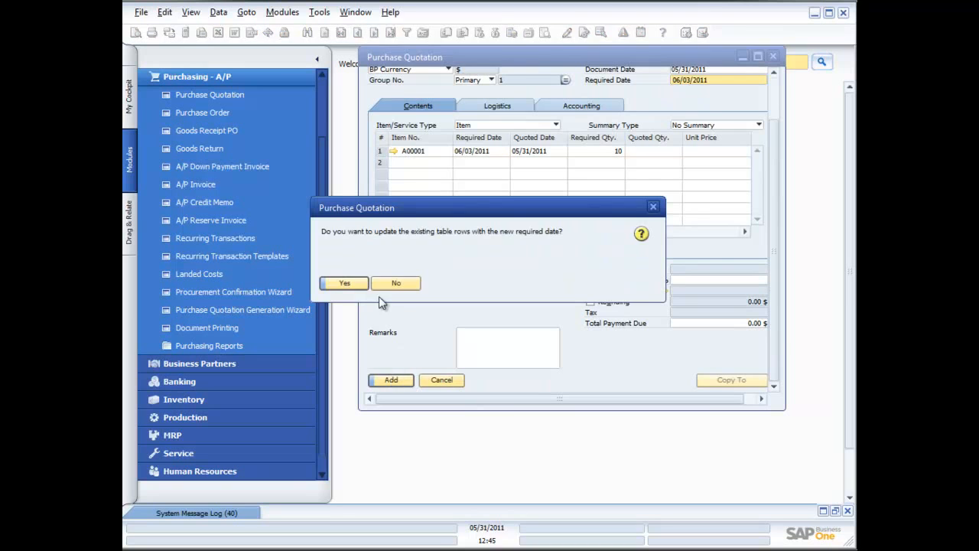
left_click(344, 282)
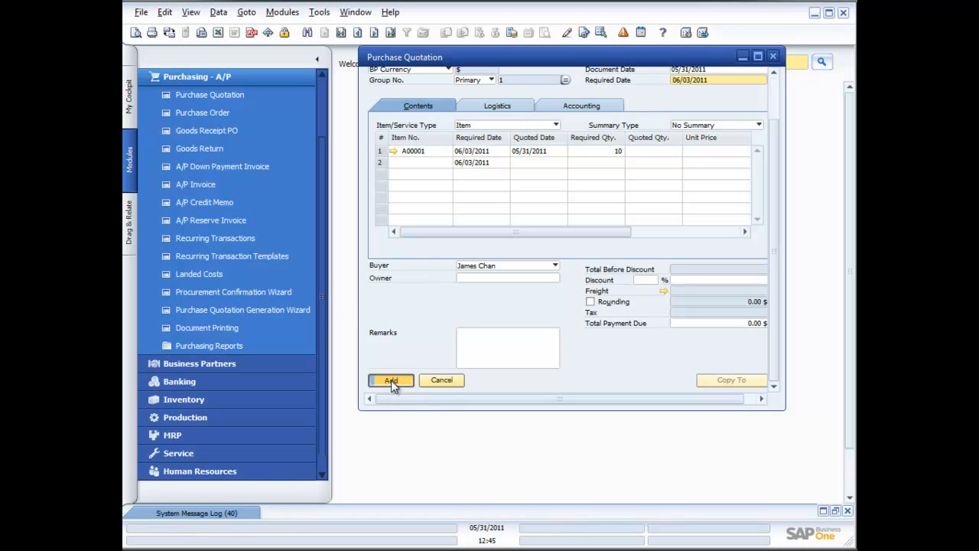
left_click(391, 380)
left_click(356, 287)
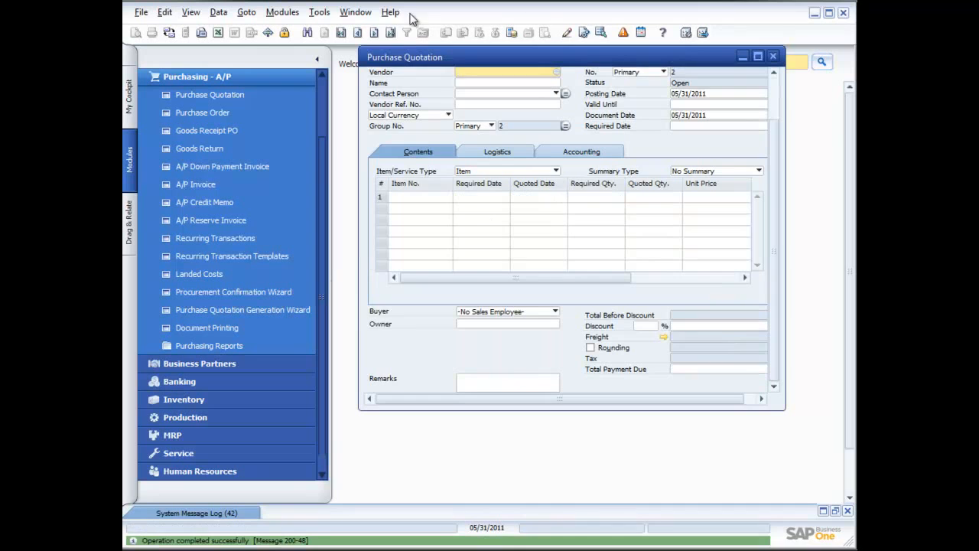
- Open the last saved purchase quotation record and view its print preview
left_click(391, 32)
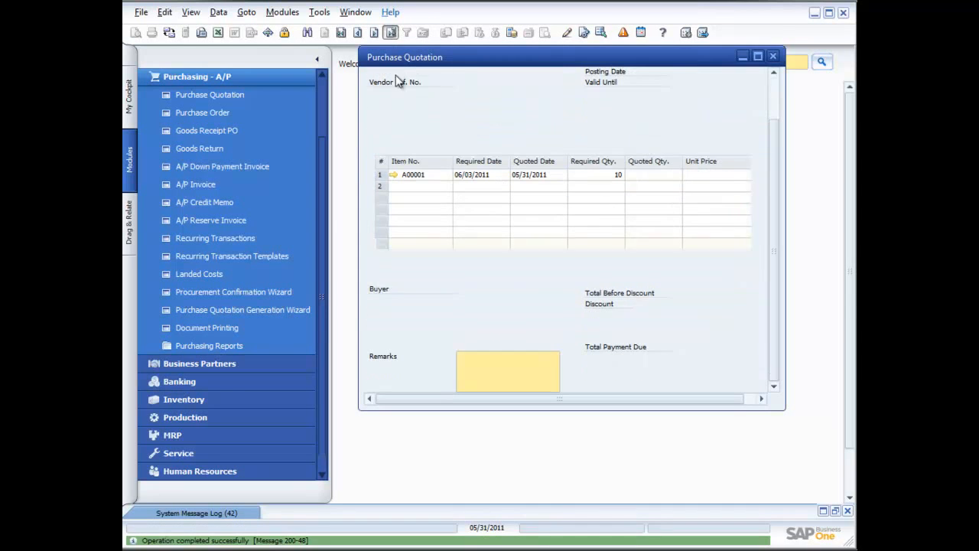
left_click(134, 34)
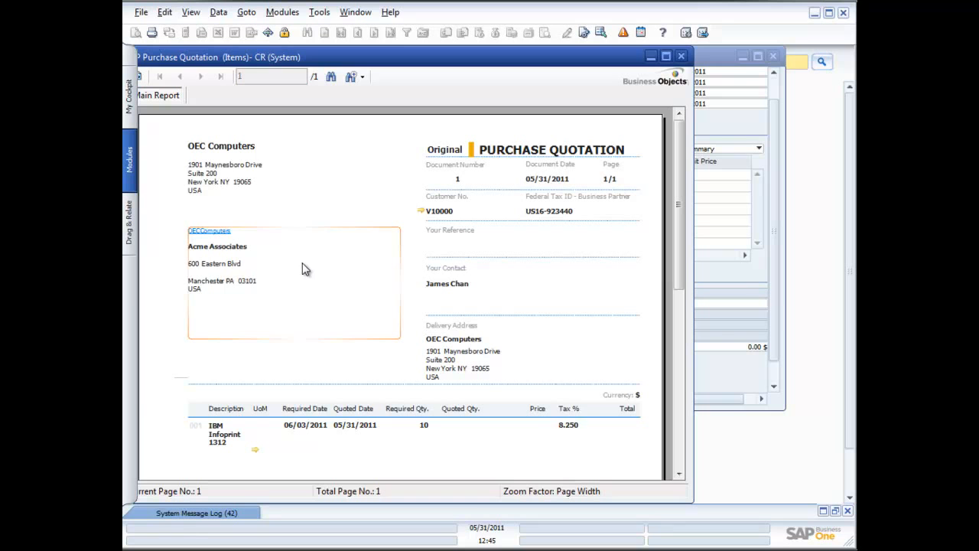
left_click(683, 56)
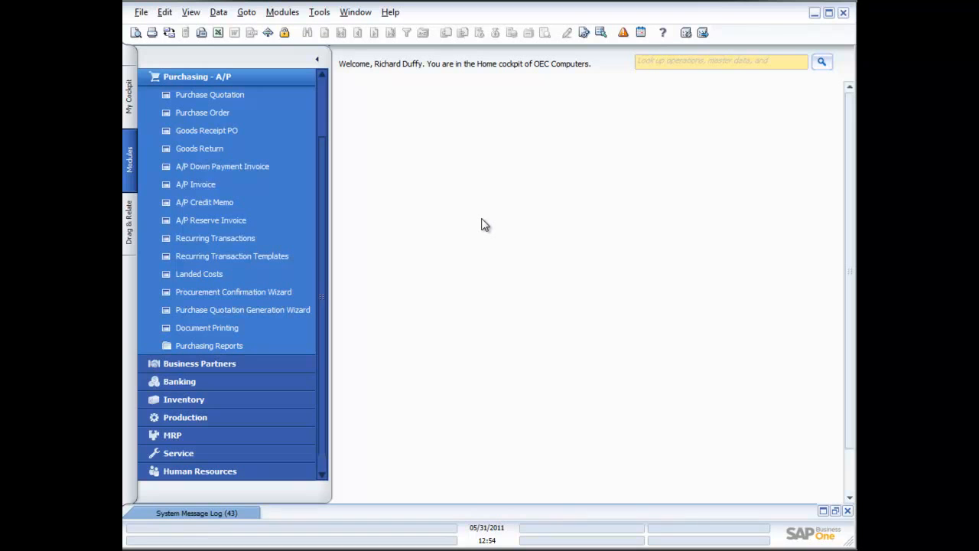
- Start the Purchase Quotation Generation Wizard and define a new parameter set named Default PQ Set
left_click(252, 310)
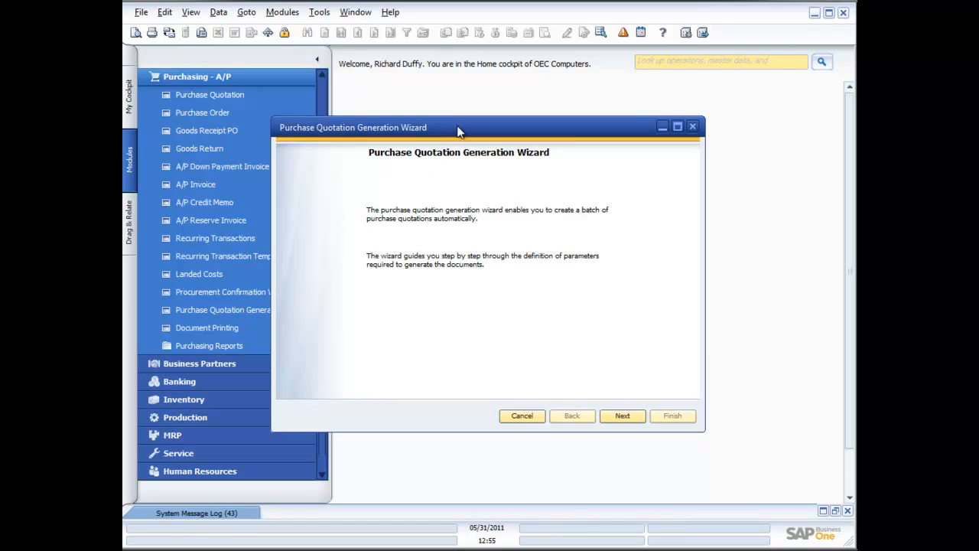
left_click_drag(456, 127, 521, 115)
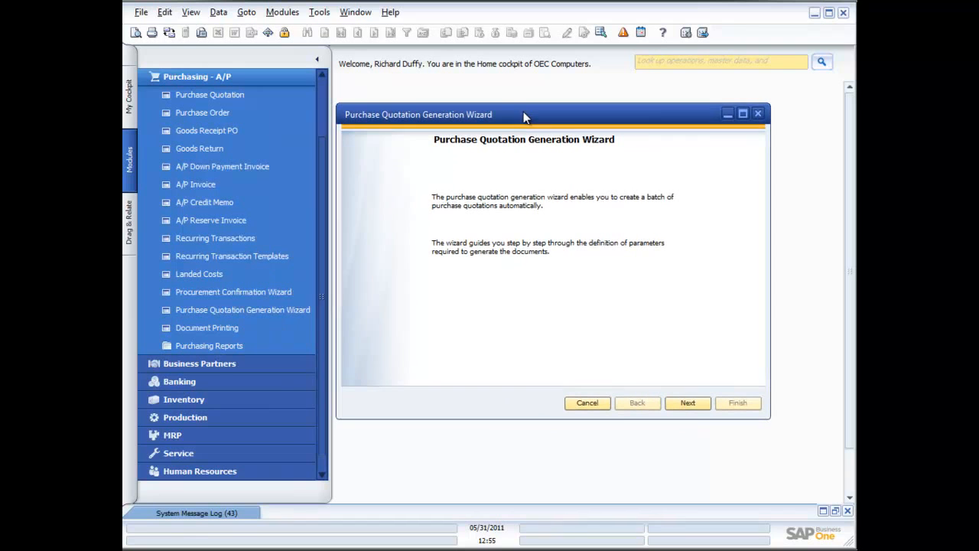
left_click(692, 403)
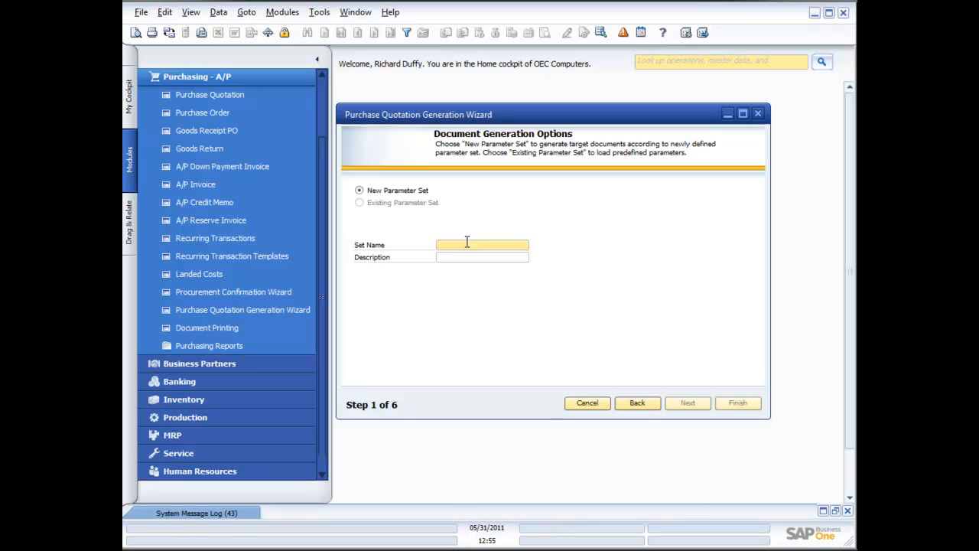
type("Default PQ Set")
key("Tab")
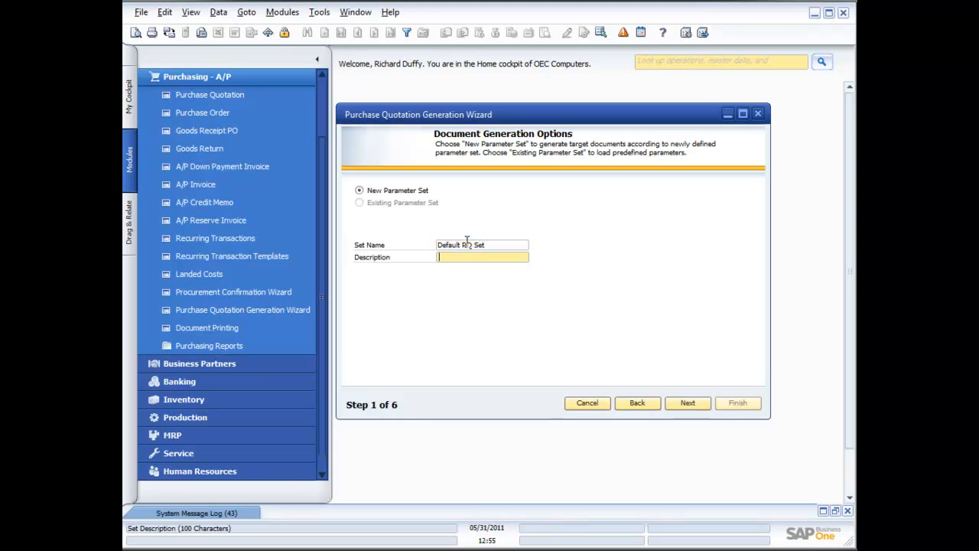
left_click(689, 403)
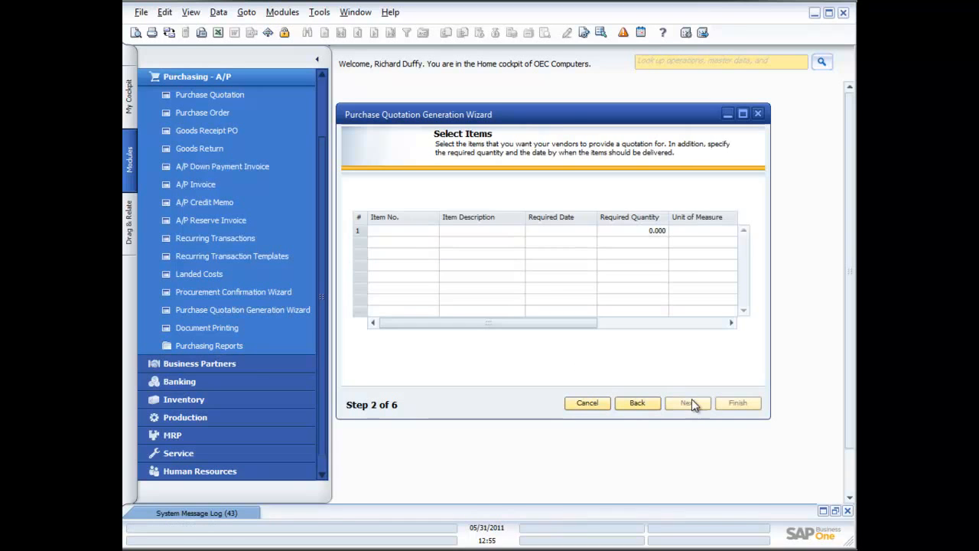
- Add item A00001, IBM Infoprint 1312, to the first row of the wizard's item selection
left_click(417, 233)
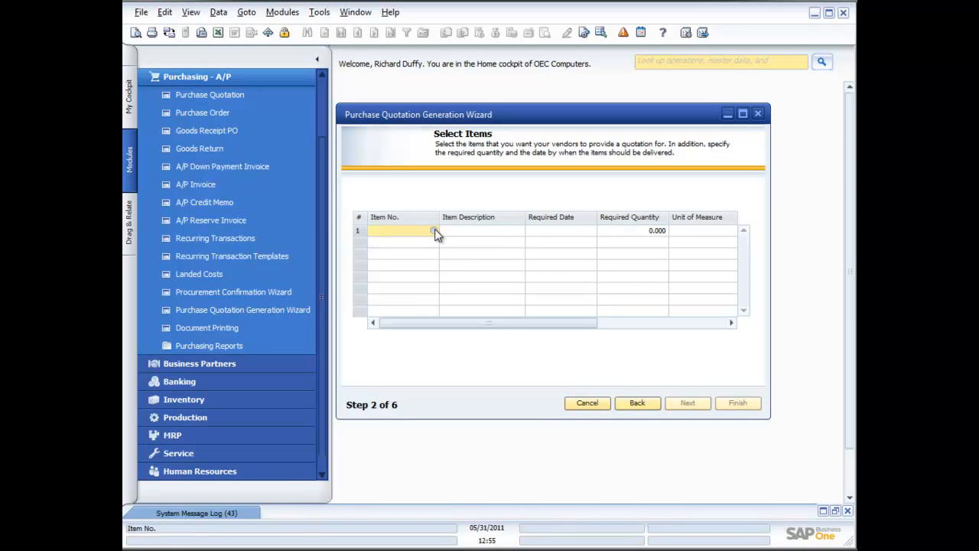
left_click(435, 233)
double_click(576, 308)
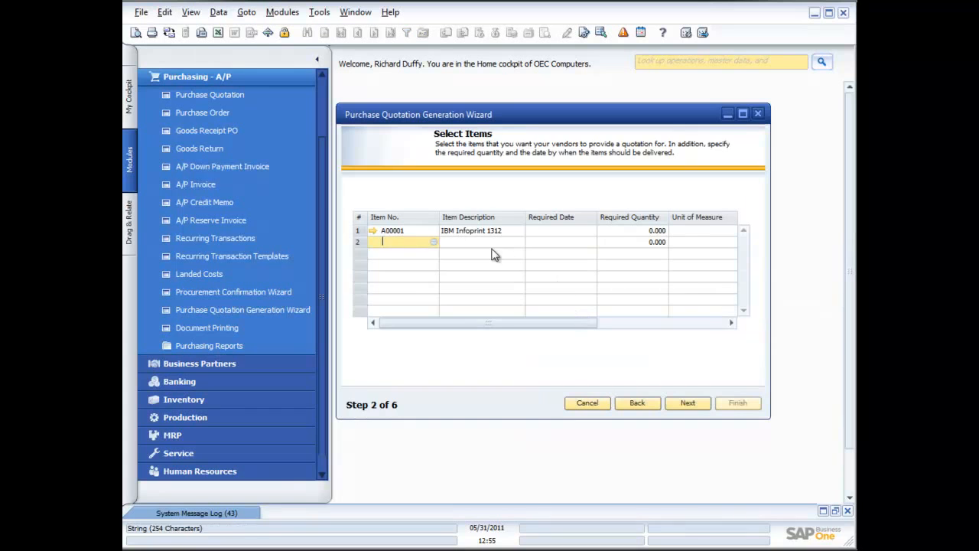
- Set the required date to 06/03/2011 and the required quantity to 10 for item A00001
left_click(463, 231)
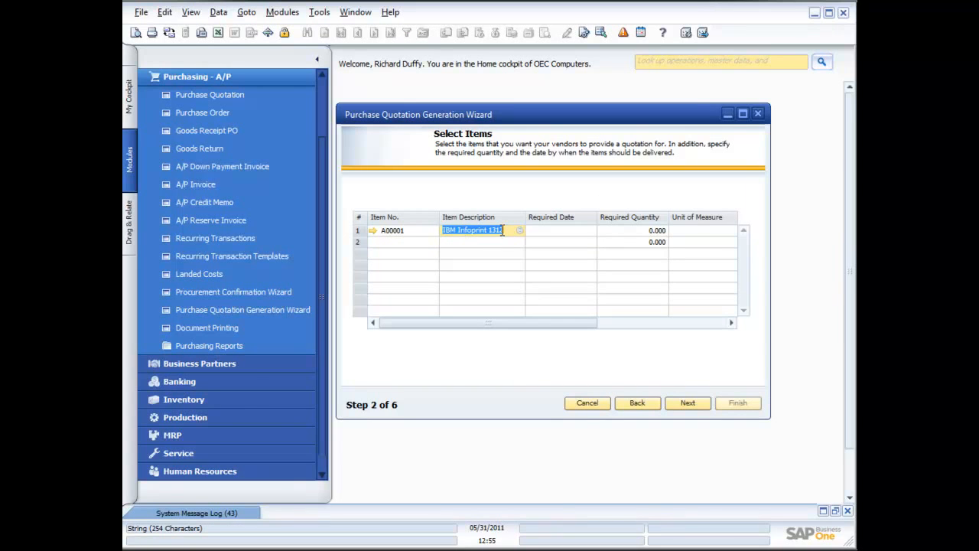
left_click(588, 230)
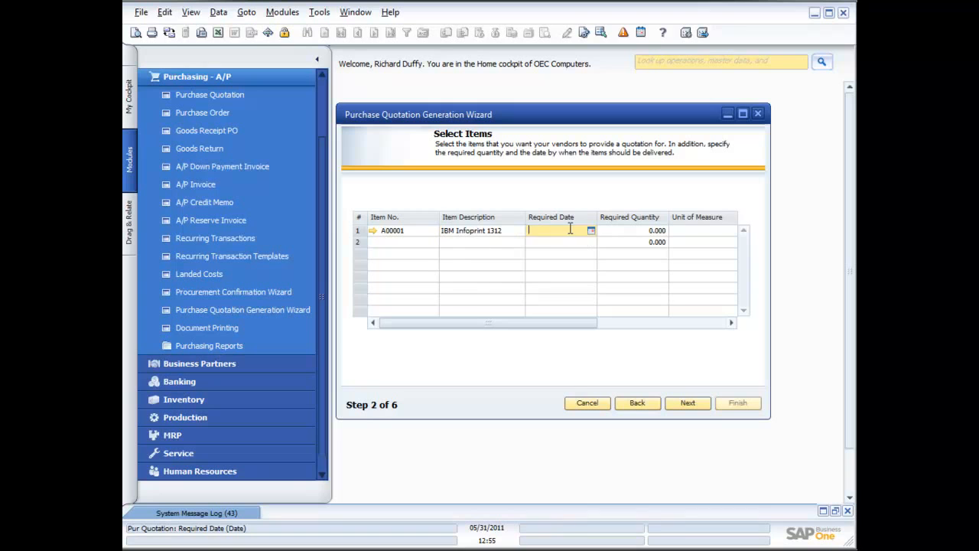
left_click(591, 231)
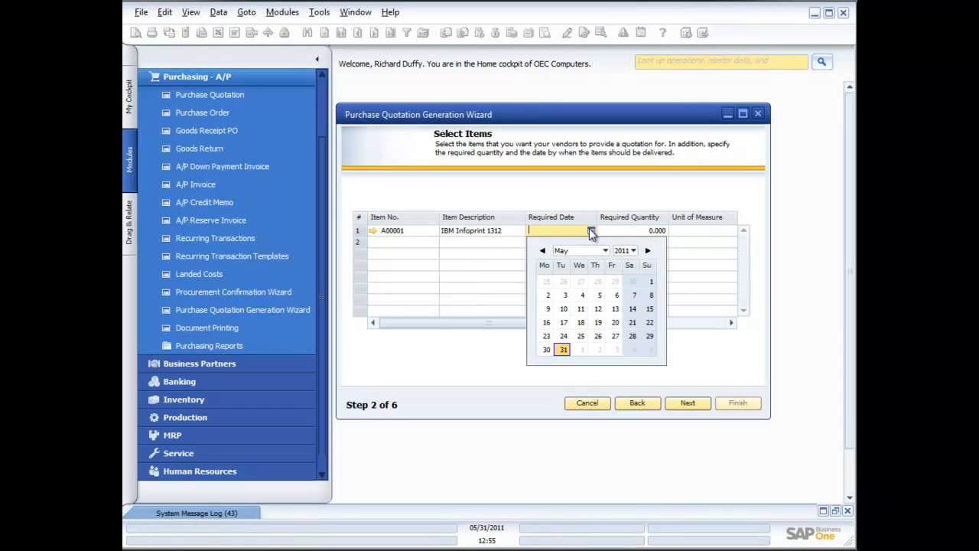
left_click(616, 349)
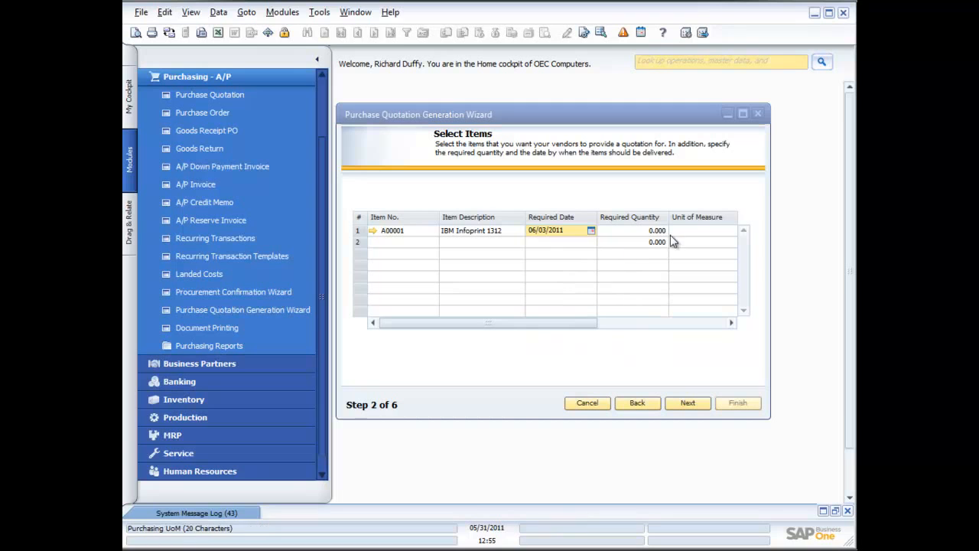
left_click(658, 231)
type("10")
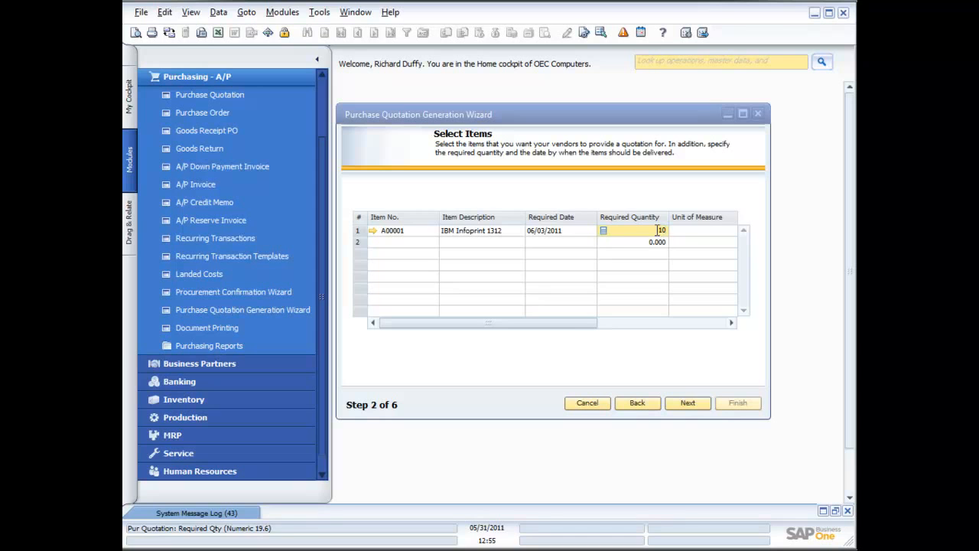
left_click(686, 403)
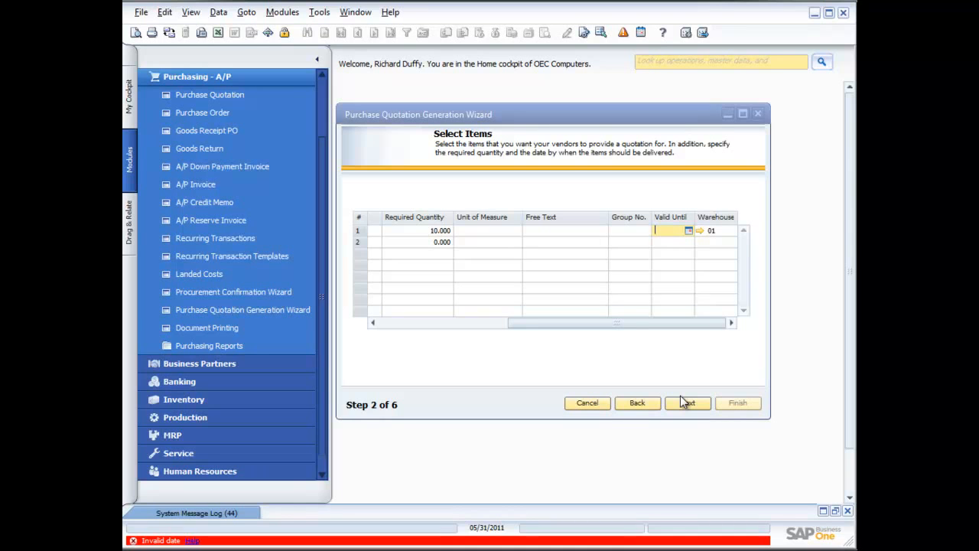
- Set the Valid Until date of item A00001 to 06/03/2011 and proceed to the quotation line items
left_click(688, 230)
left_click(740, 348)
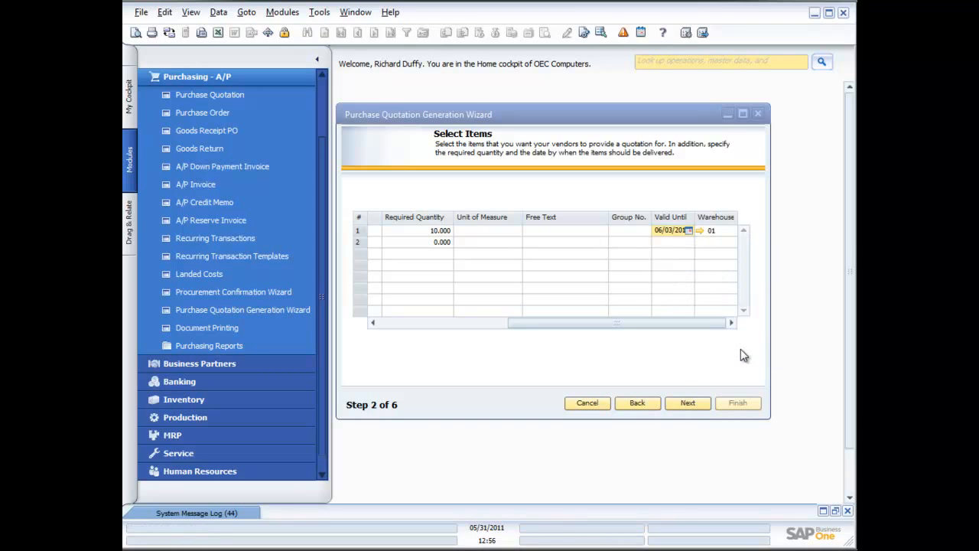
left_click(694, 399)
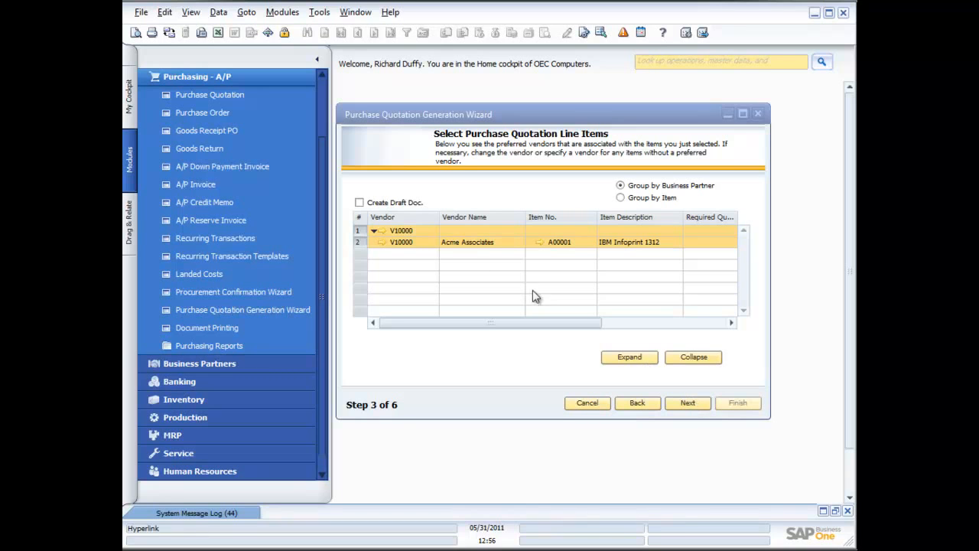
- Add a line-item row for vendor Far East Imports with item A00001, IBM Infoprint 1312
right_click(423, 245)
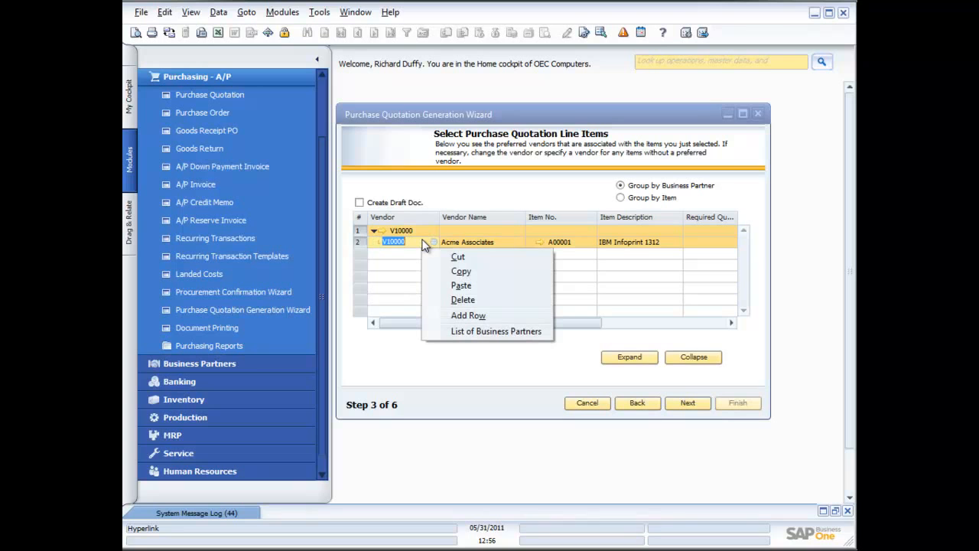
left_click(462, 313)
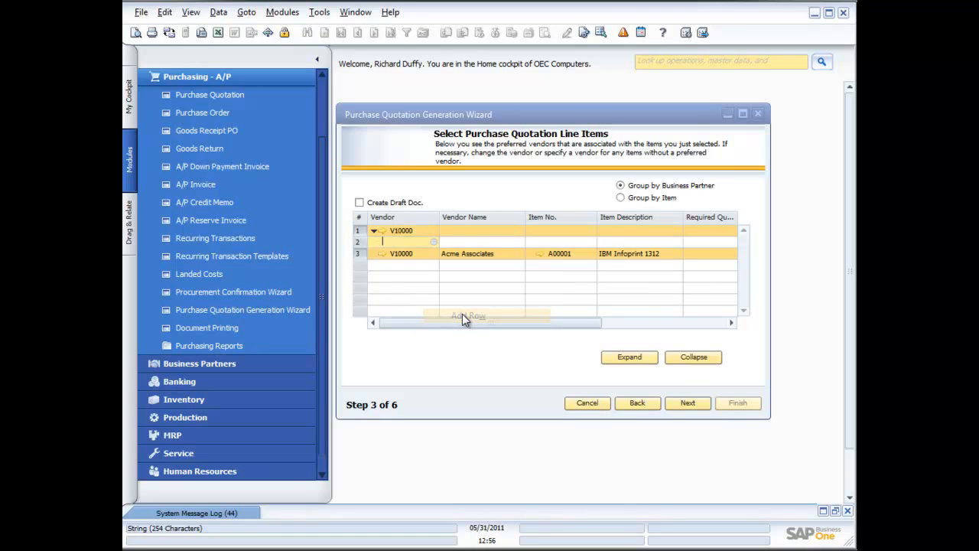
left_click(434, 242)
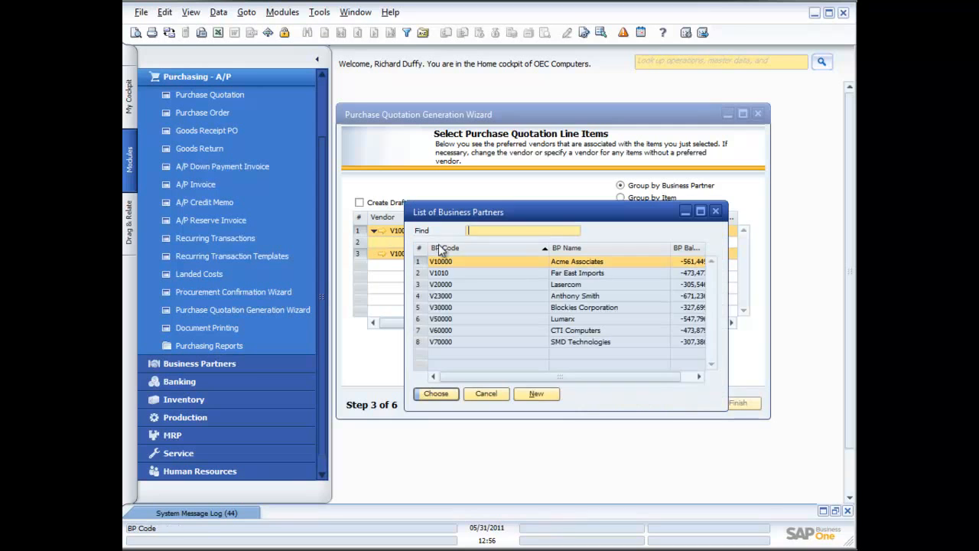
double_click(493, 277)
left_click(561, 242)
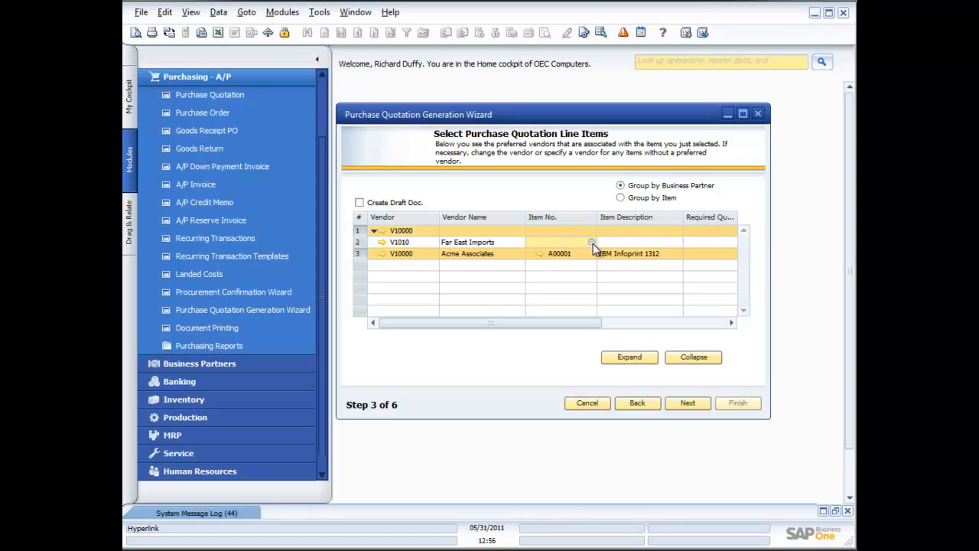
left_click(591, 241)
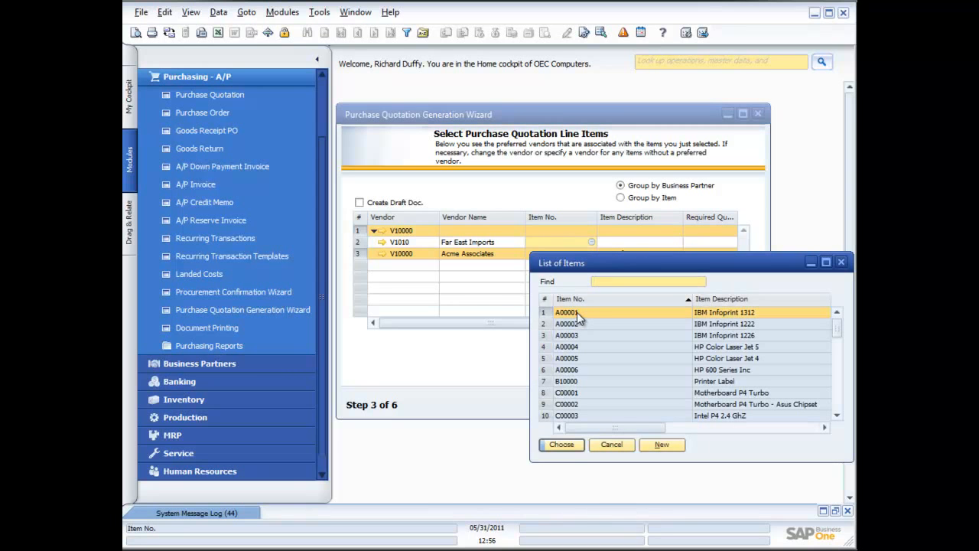
double_click(576, 312)
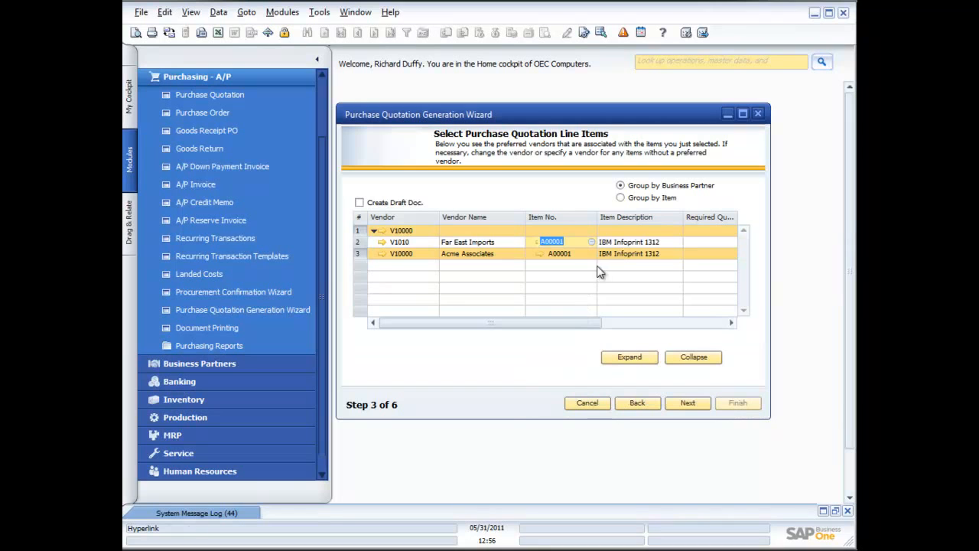
- Set the Far East Imports row's required quantity to 10 and its required date to 06/03/2011
left_click(728, 324)
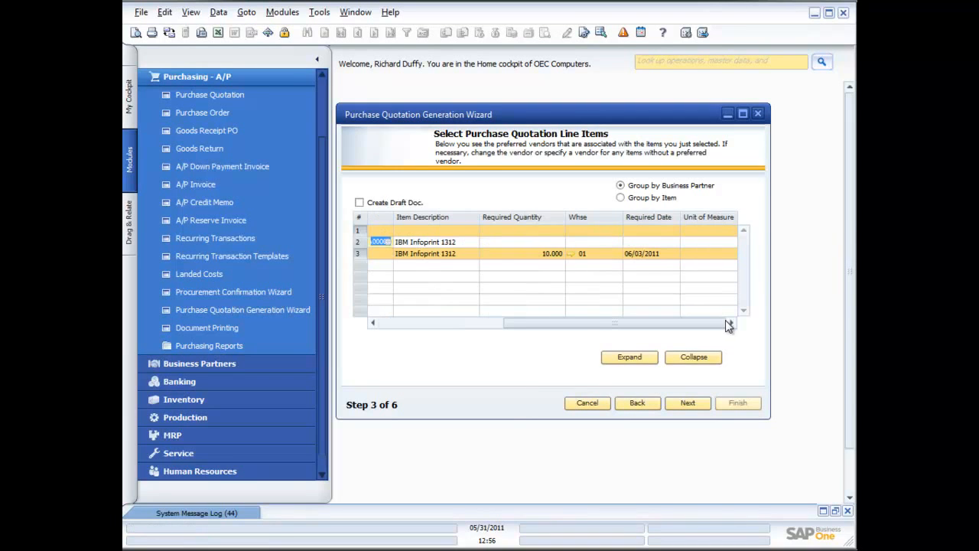
left_click(552, 241)
type("10")
key("Tab")
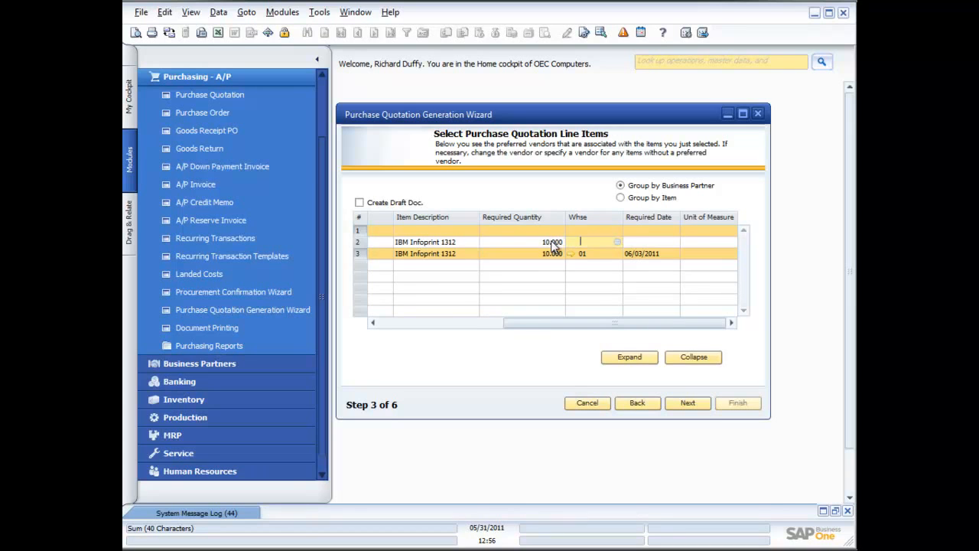
left_click(636, 240)
left_click(674, 241)
left_click(712, 361)
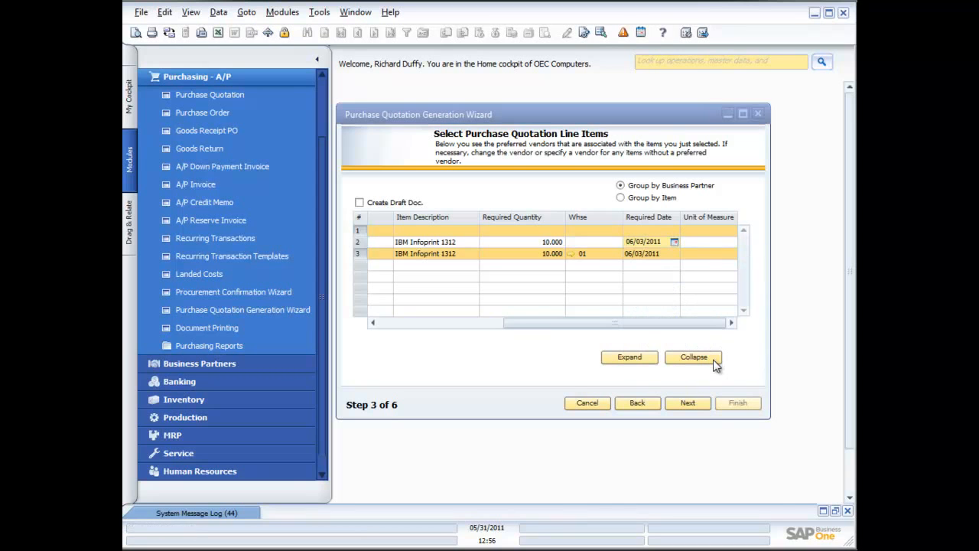
left_click_drag(530, 323, 384, 307)
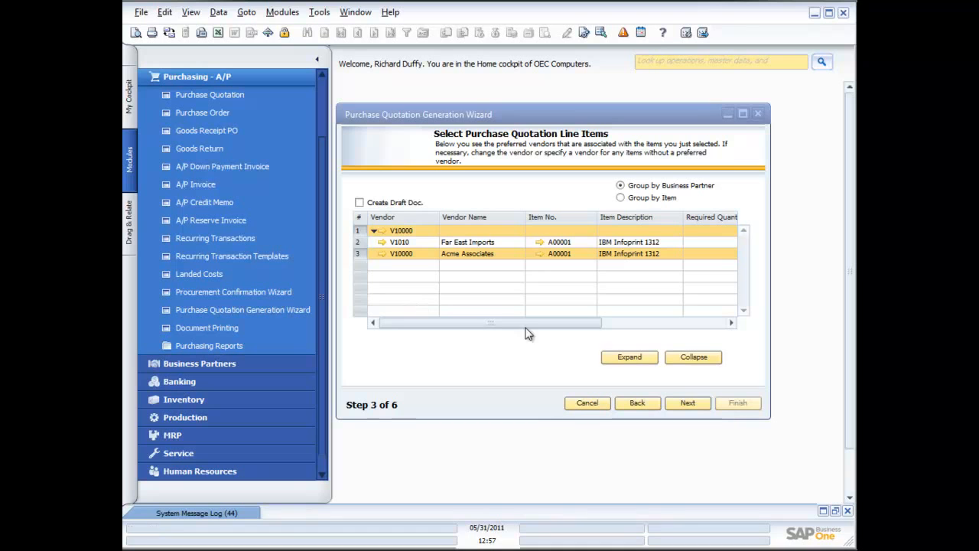
- Proceed past the results preview, run Save Parameter Set and Exit for Default PQ Set, and close the wizard
left_click(687, 405)
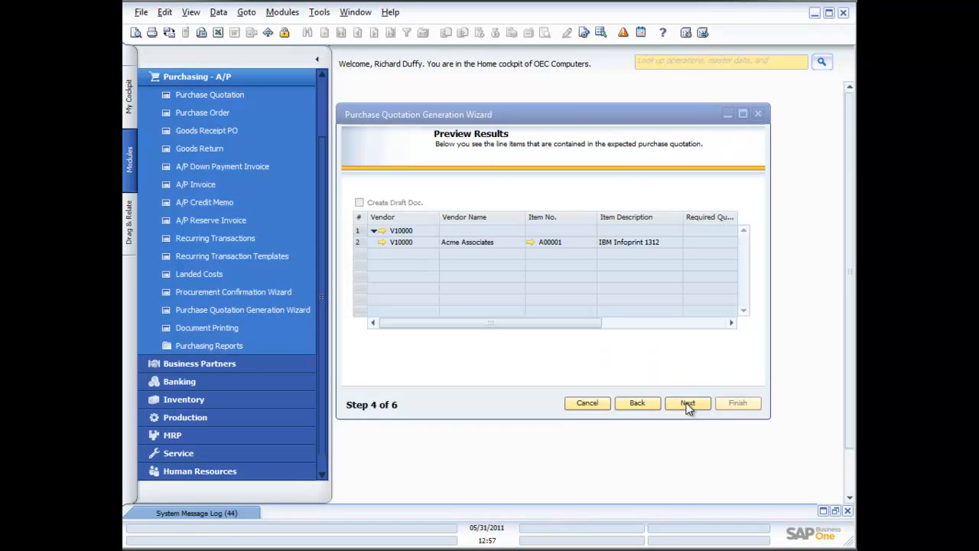
left_click(687, 403)
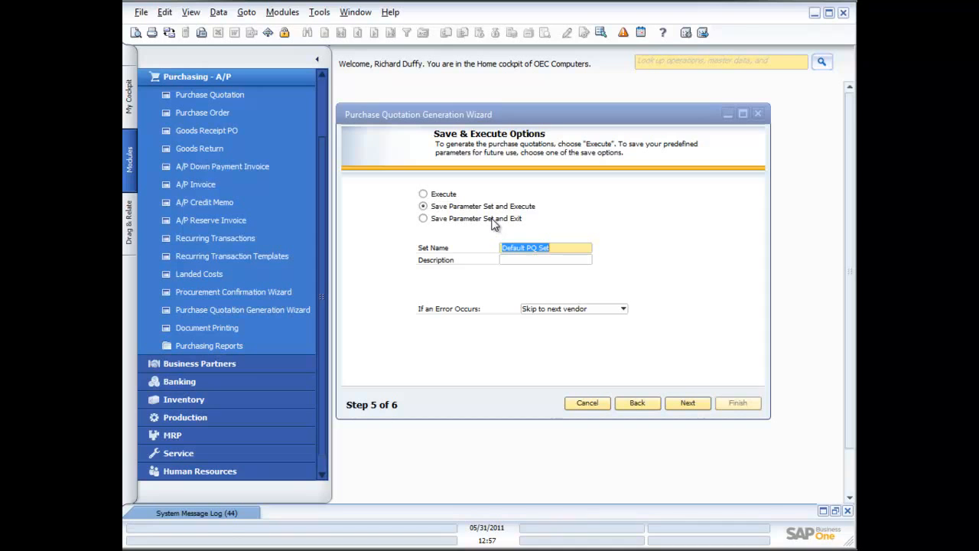
left_click(624, 309)
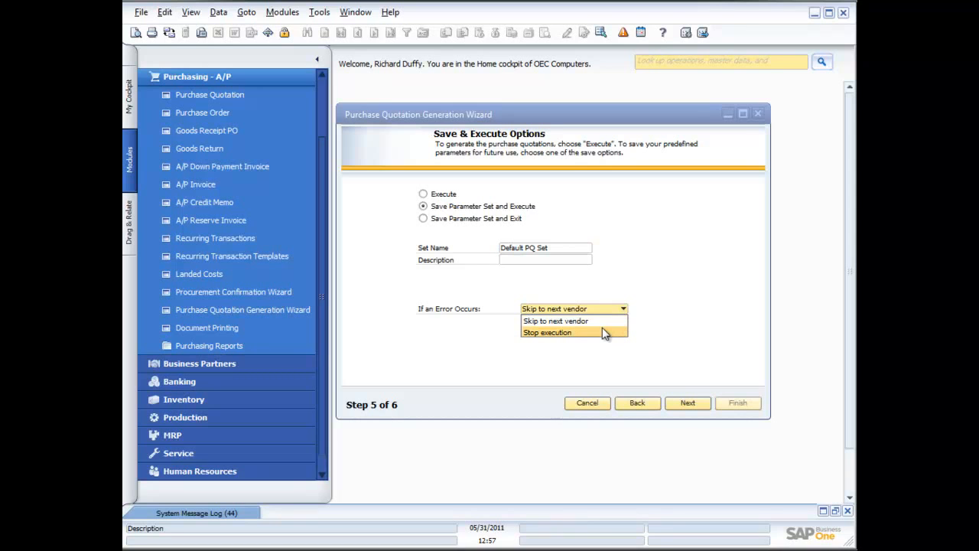
left_click(663, 322)
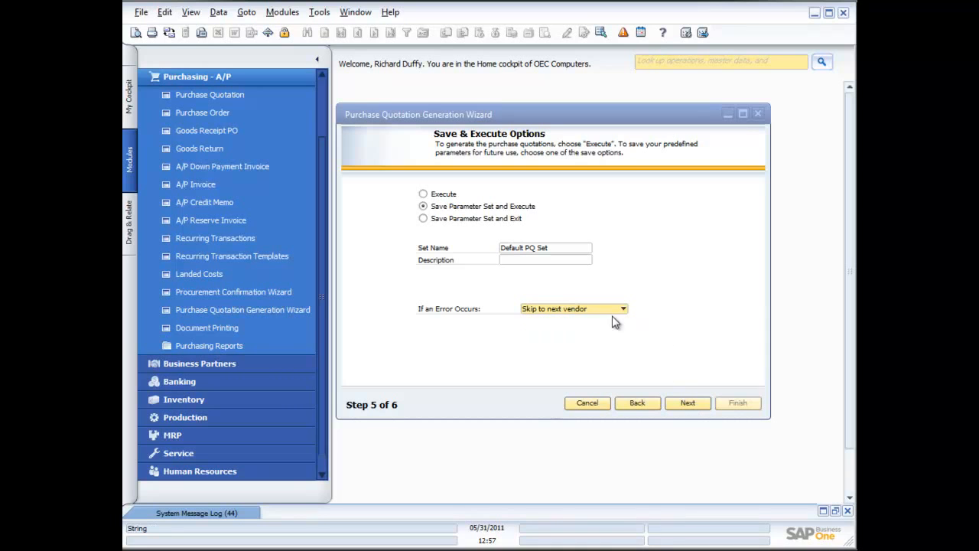
left_click(429, 219)
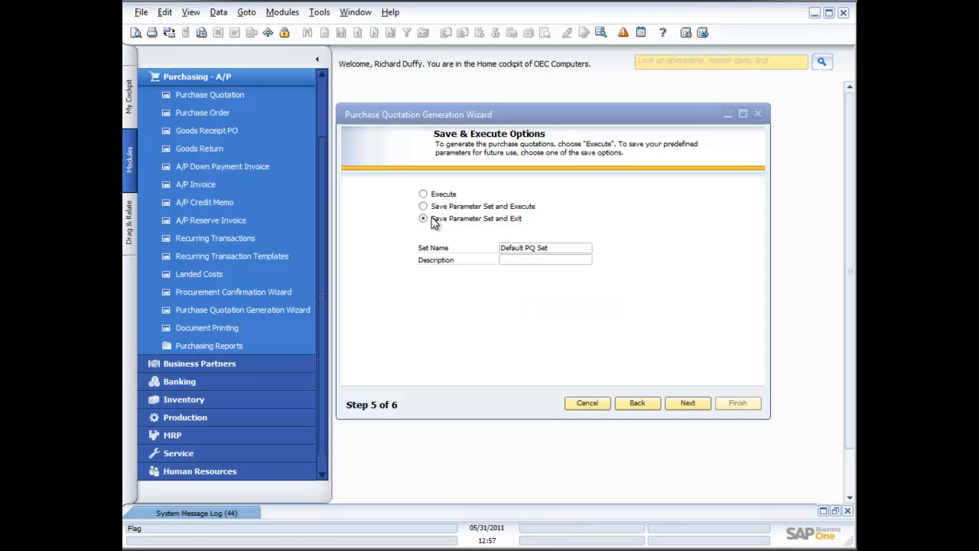
left_click(694, 403)
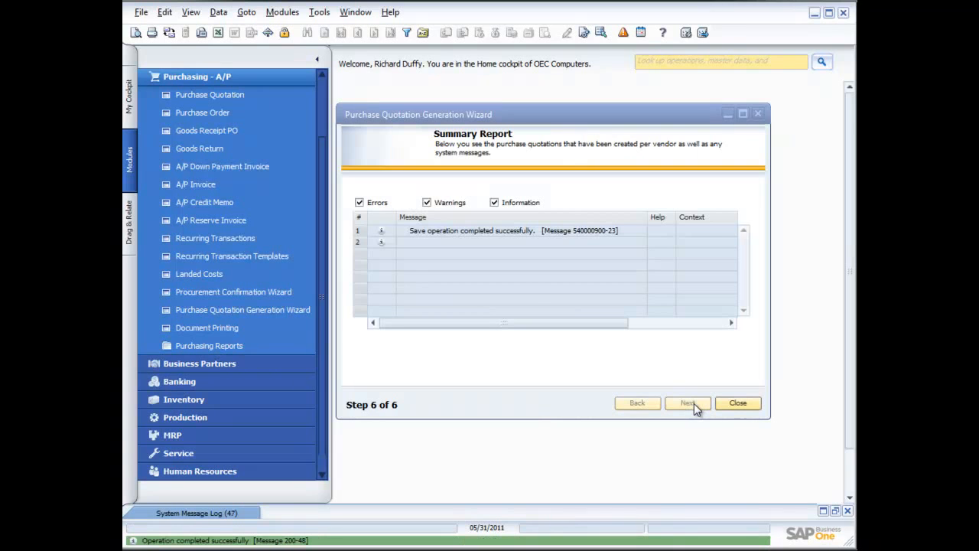
left_click(737, 403)
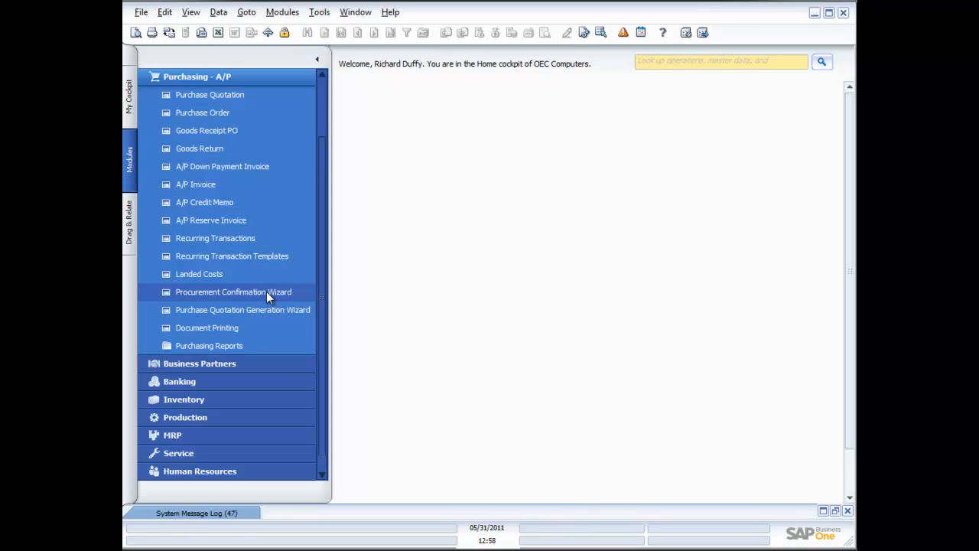
- Open a new purchase order and choose Lasercom as its vendor
left_click(205, 113)
left_click_drag(484, 91, 582, 90)
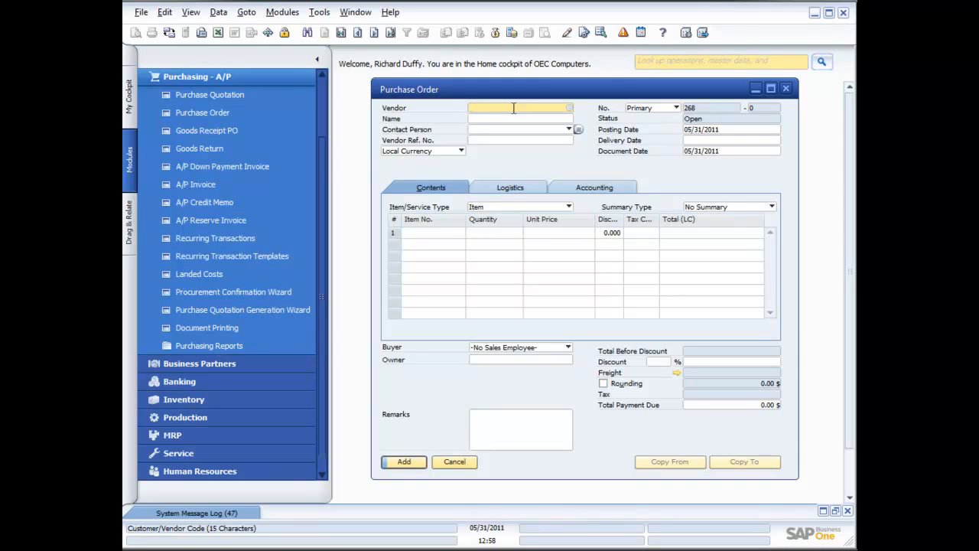
left_click(569, 108)
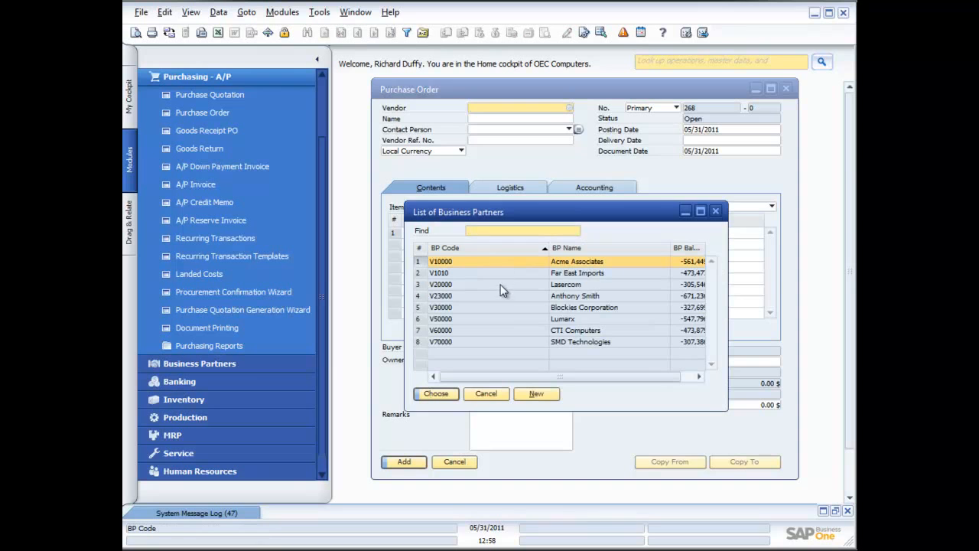
double_click(499, 284)
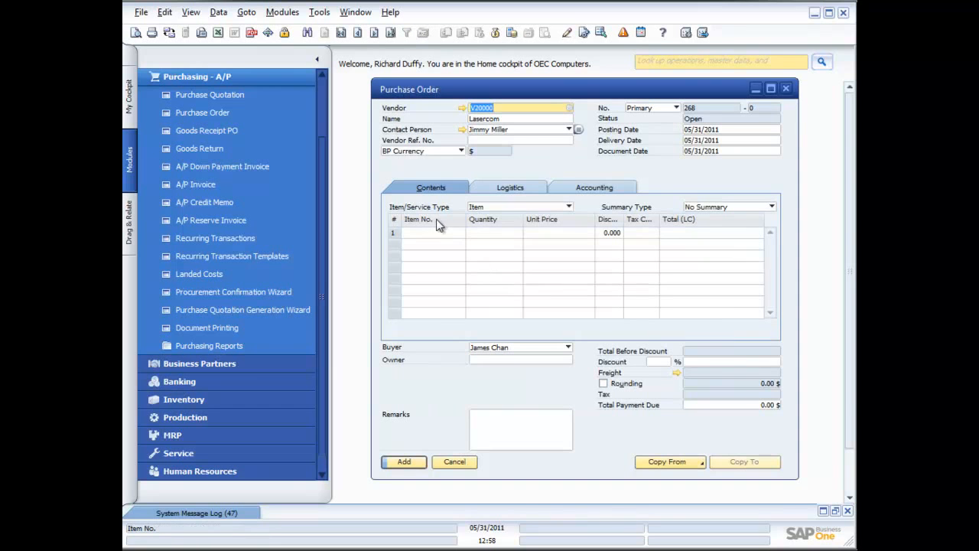
- Add item B10000, Printer Label, to the purchase order's first row with a quantity of 1000
left_click(457, 232)
left_click(461, 232)
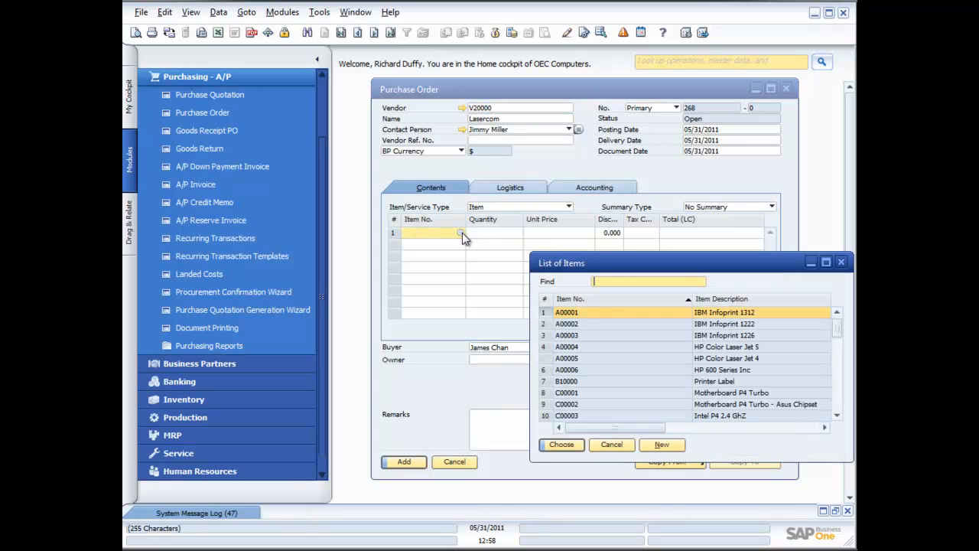
double_click(582, 382)
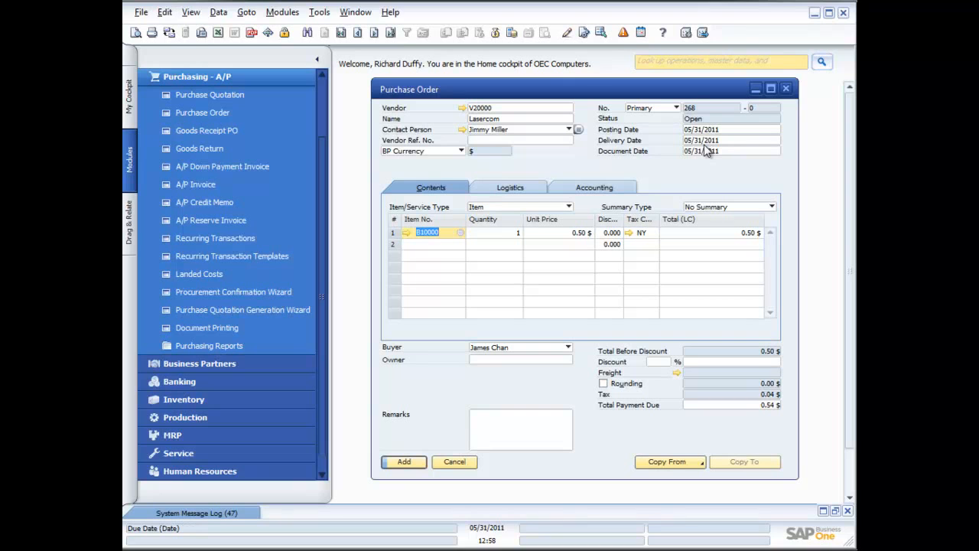
left_click(498, 233)
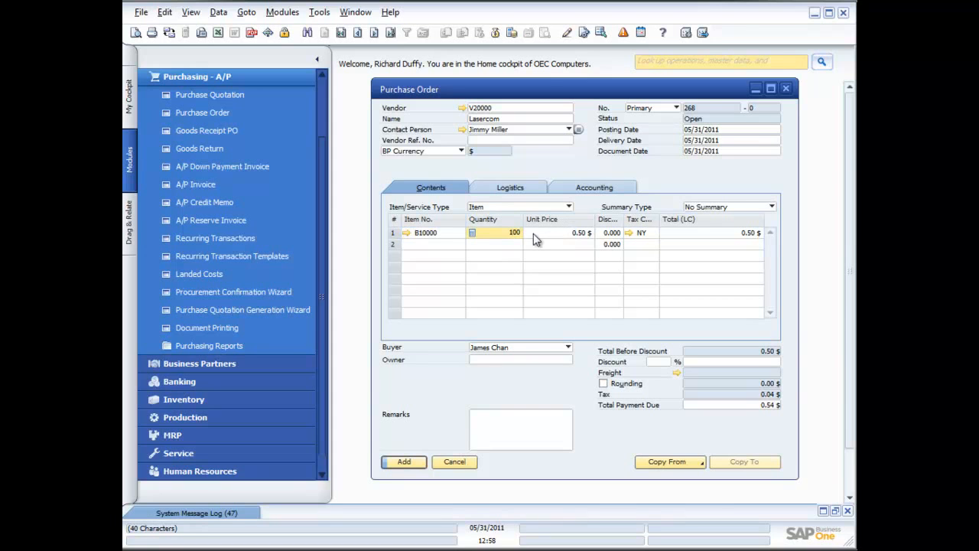
type("1000")
key("Tab")
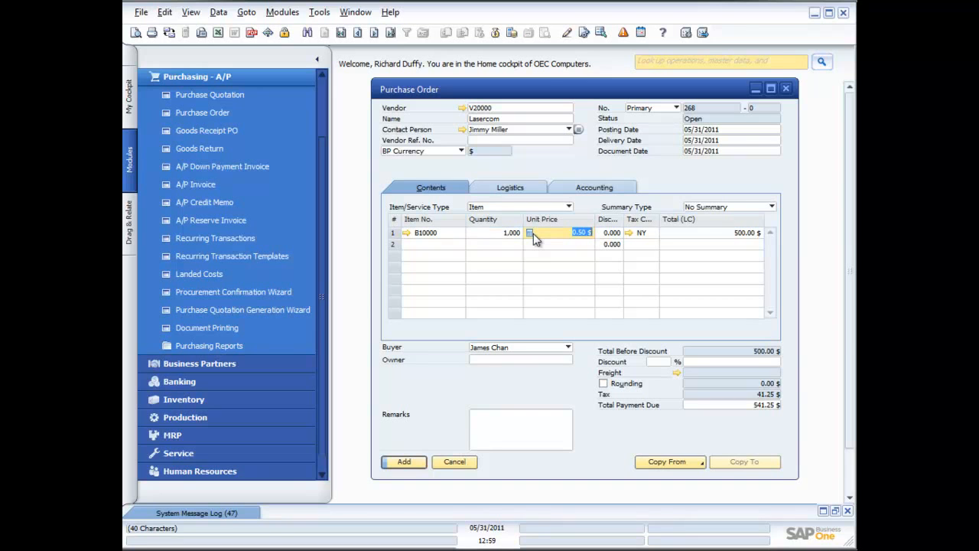
- Choose the New York (NY) sales tax code for the Printer Label row
left_click(640, 232)
left_click(654, 233)
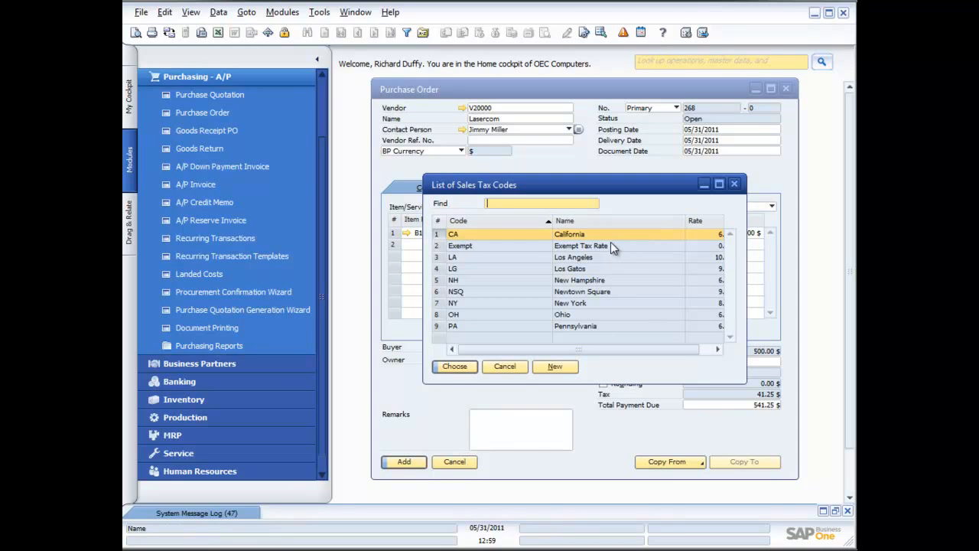
double_click(577, 299)
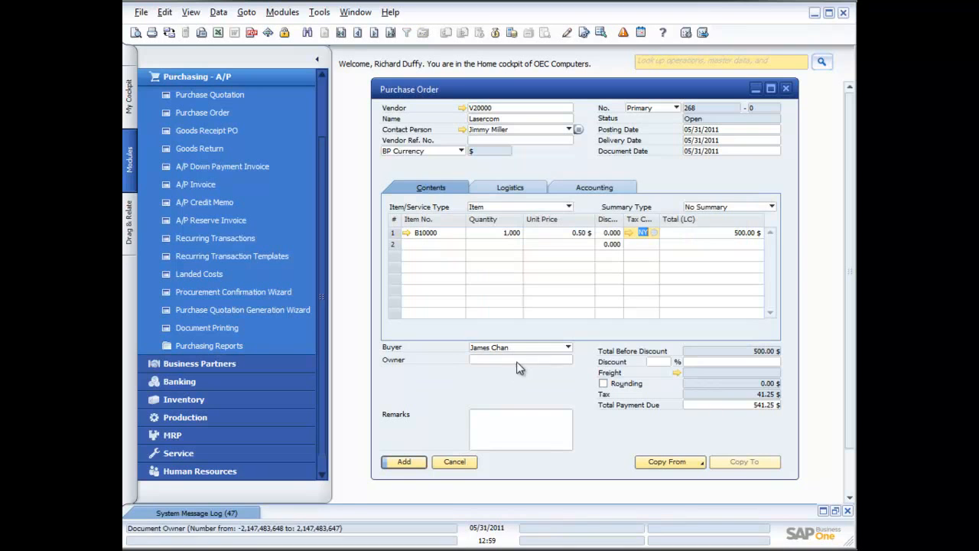
left_click(718, 232)
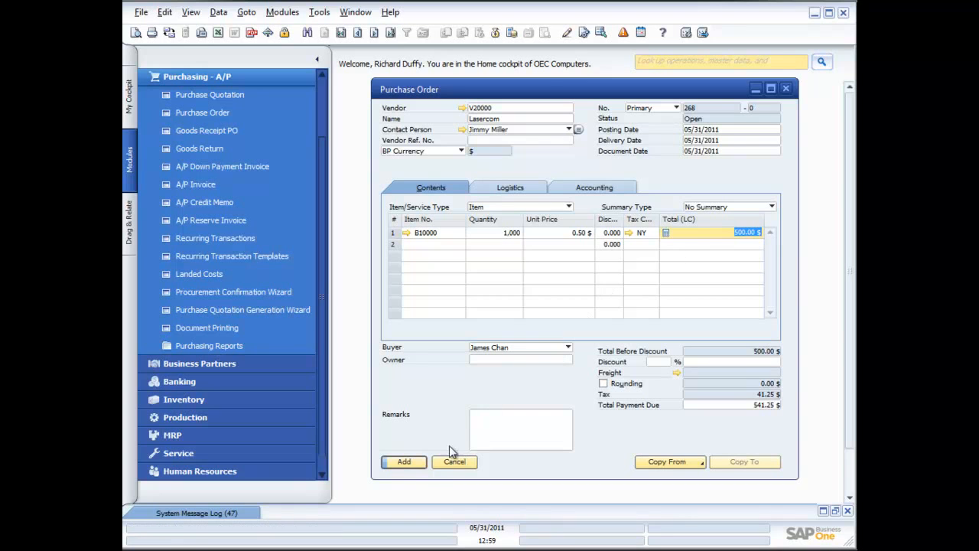
- Add the Lasercom purchase order, reopen it as the last saved record, and view its print preview
left_click(405, 462)
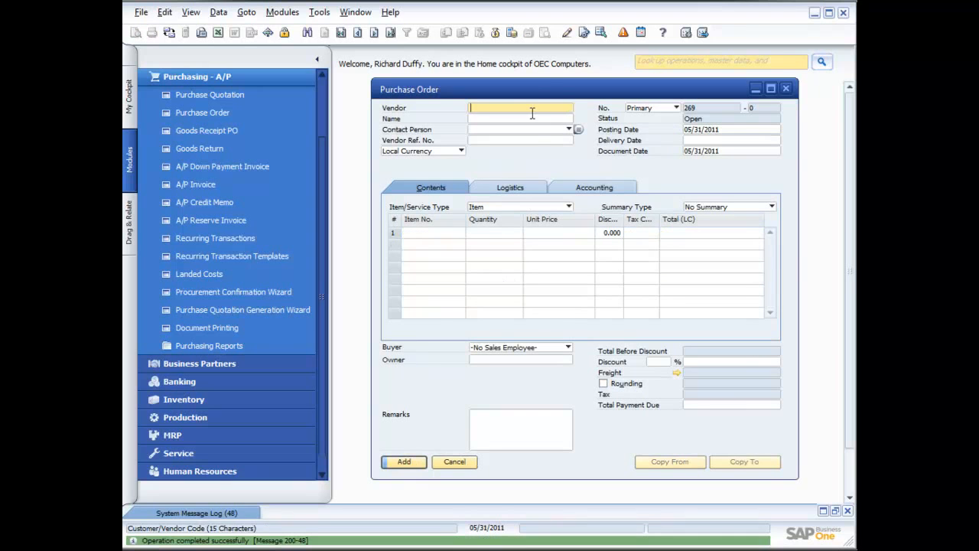
left_click(391, 36)
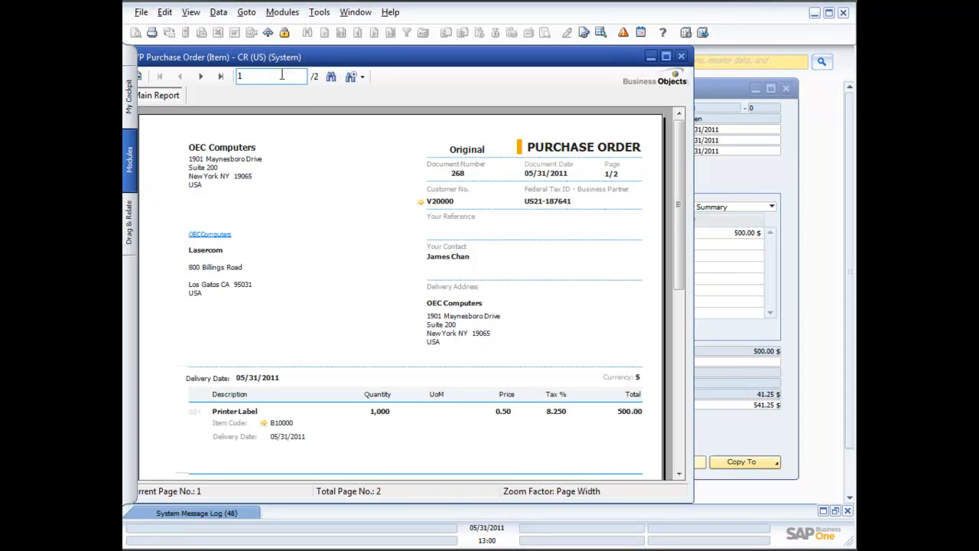
left_click(681, 56)
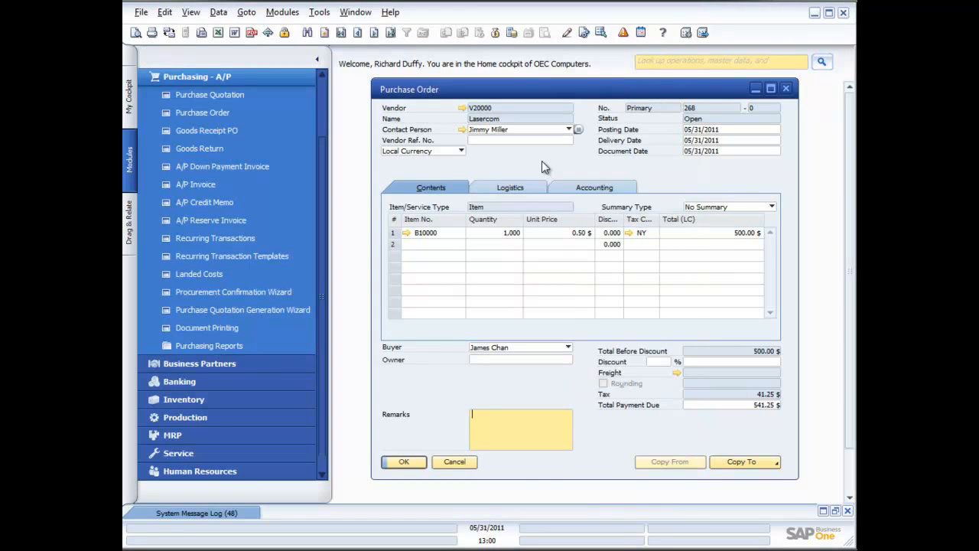
- Start a new purchase order and choose the vendor listed between Lasercom and Blockies Corporation
key("ctrl+a")
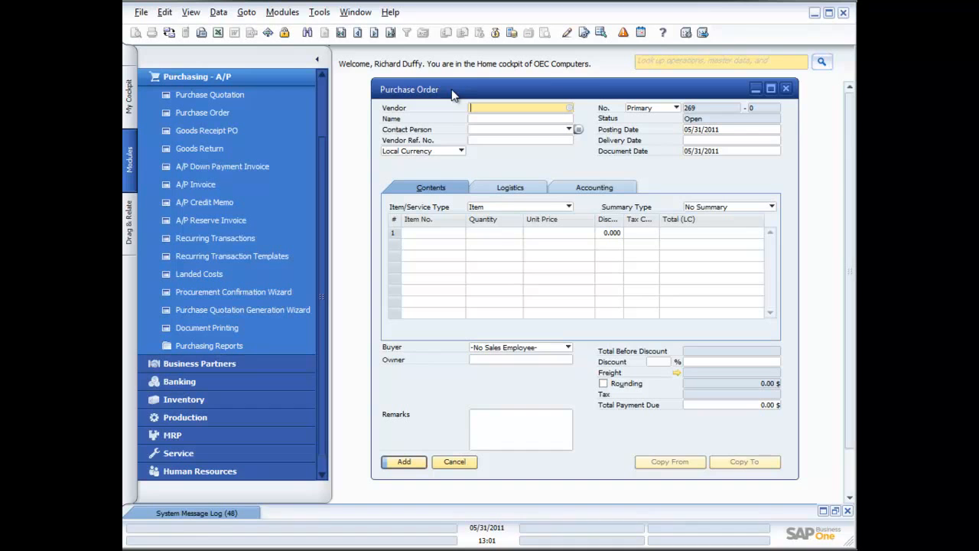
left_click(569, 108)
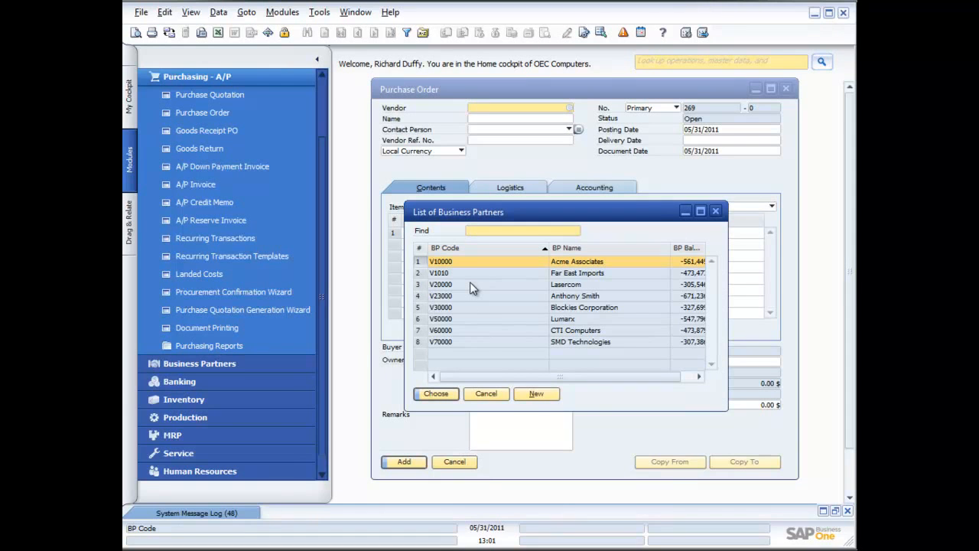
double_click(471, 295)
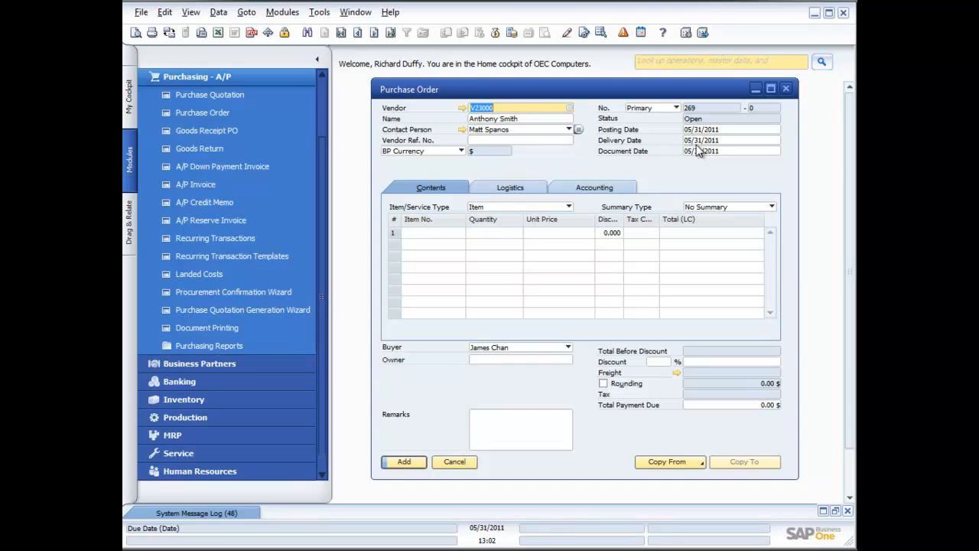
- Set the purchase order's item/service type to Service
left_click(569, 207)
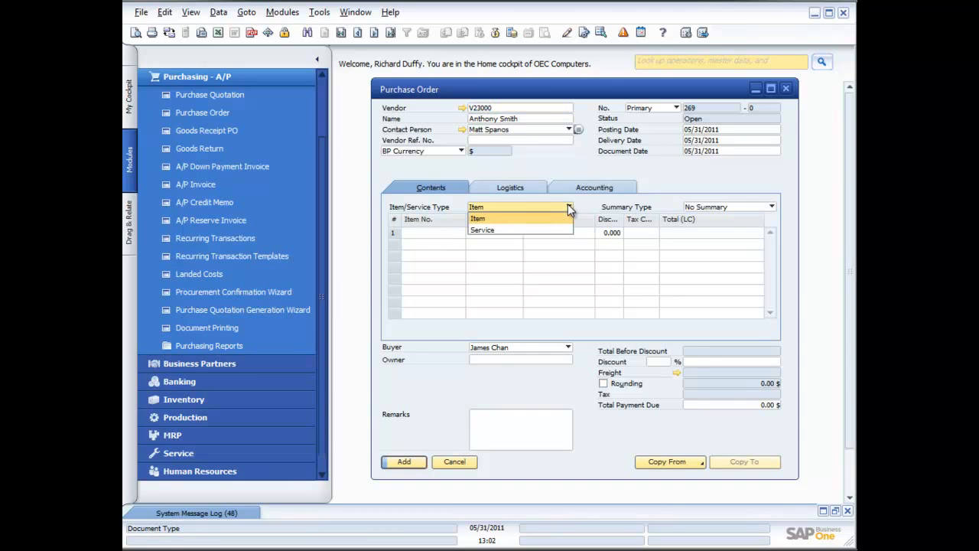
left_click(505, 231)
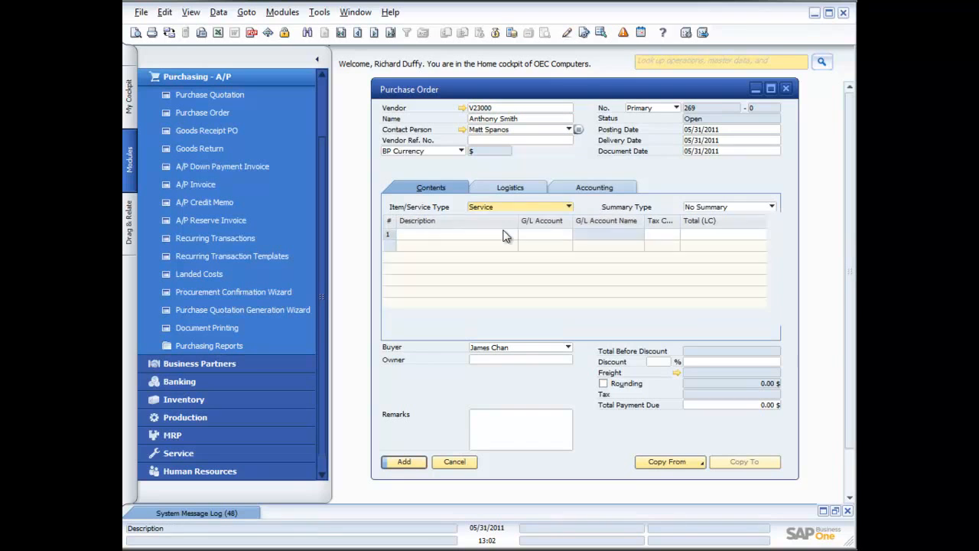
left_click(567, 208)
left_click(548, 220)
left_click(567, 207)
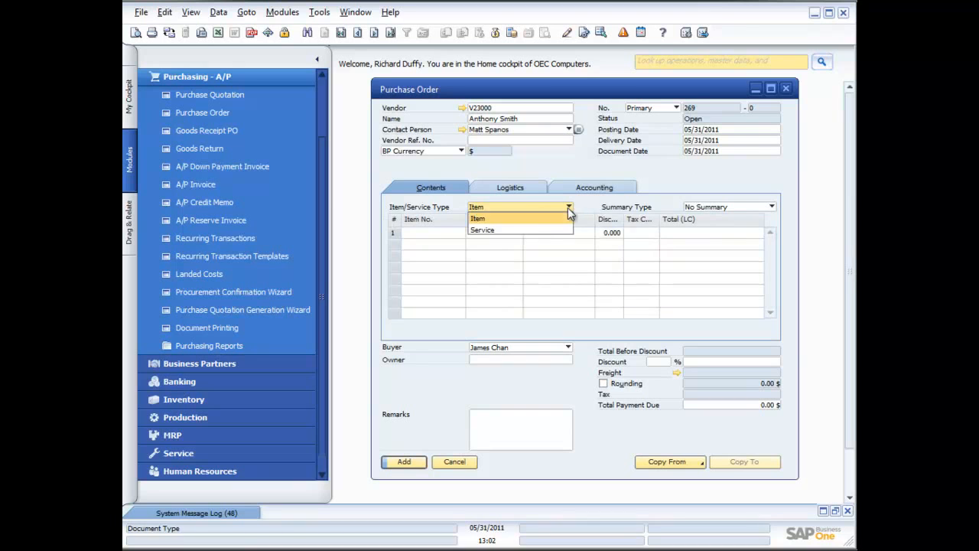
left_click(540, 229)
- Enter "Installation of printers" as the description of the first service row
left_click(462, 233)
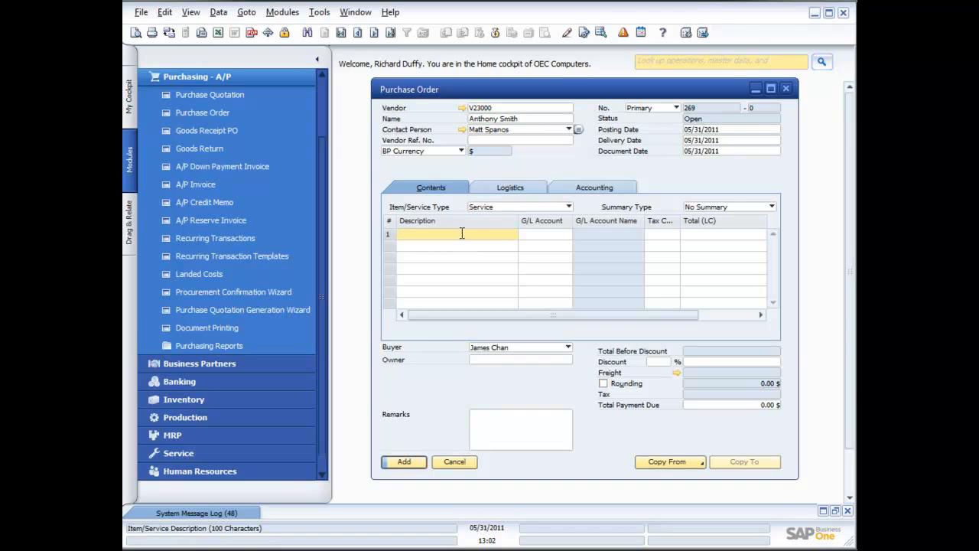
type("S")
key("BackSpace")
type("Installation of printers")
- Assign the G/L account Other Professional Fees (HO, USA, GA) to the printer installation row
left_click(527, 235)
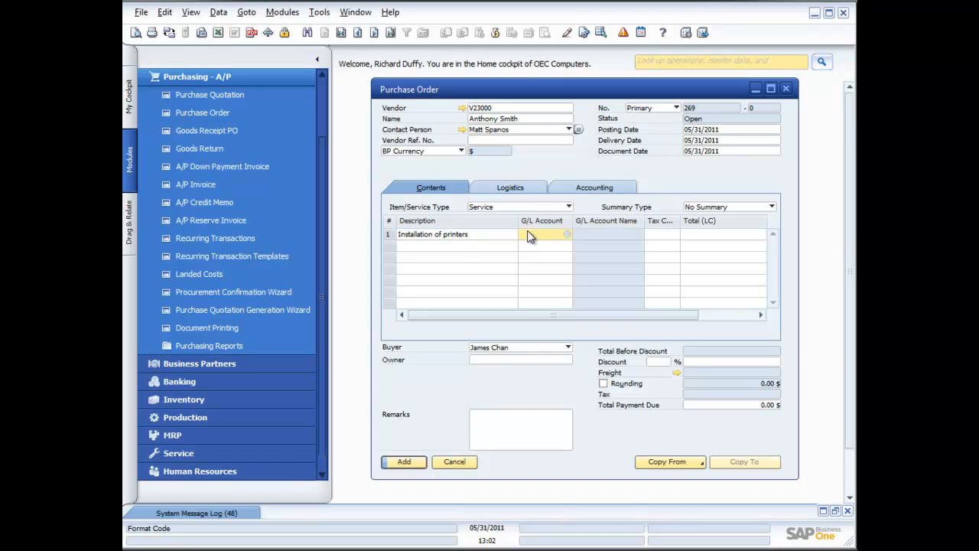
left_click(567, 235)
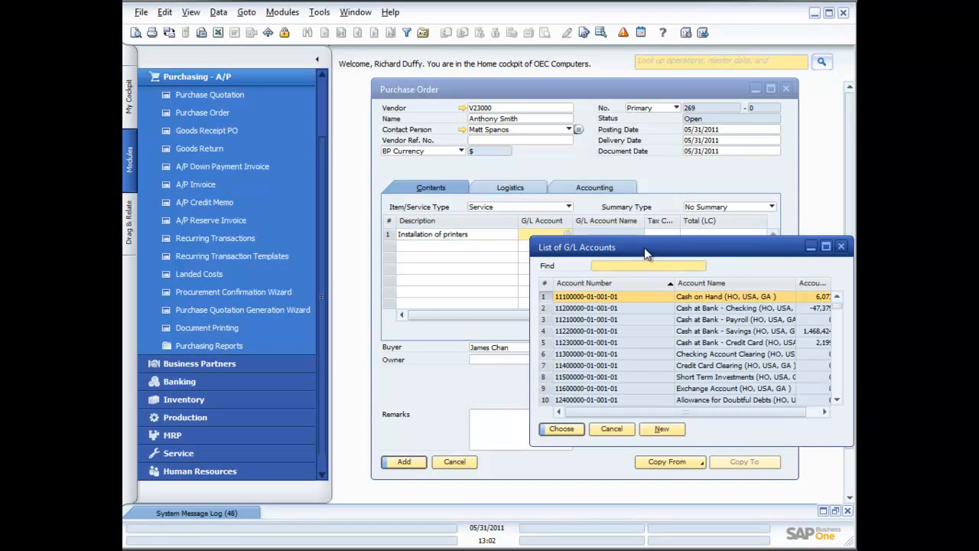
left_click_drag(837, 308, 839, 370)
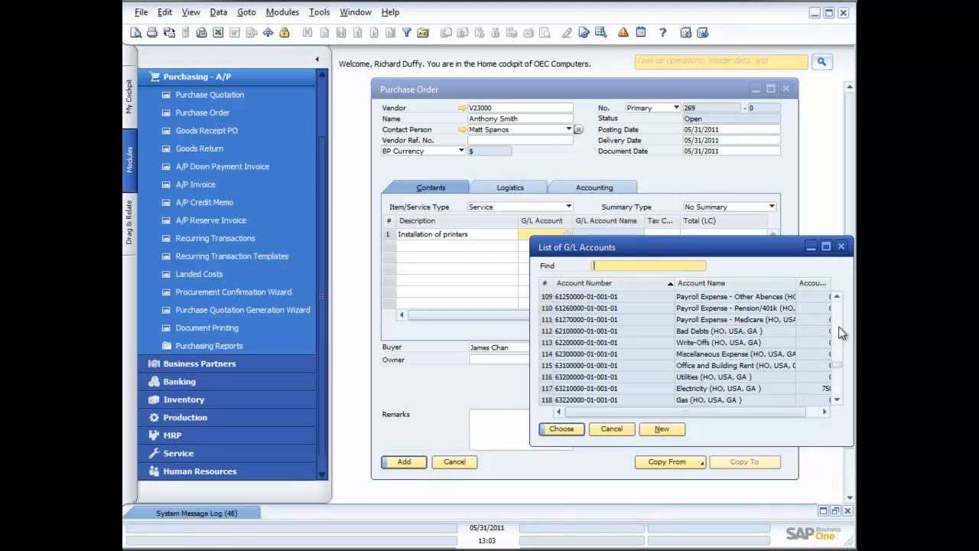
left_click(838, 298)
left_click(838, 298)
left_click(838, 299)
left_click(838, 298)
left_click(838, 298)
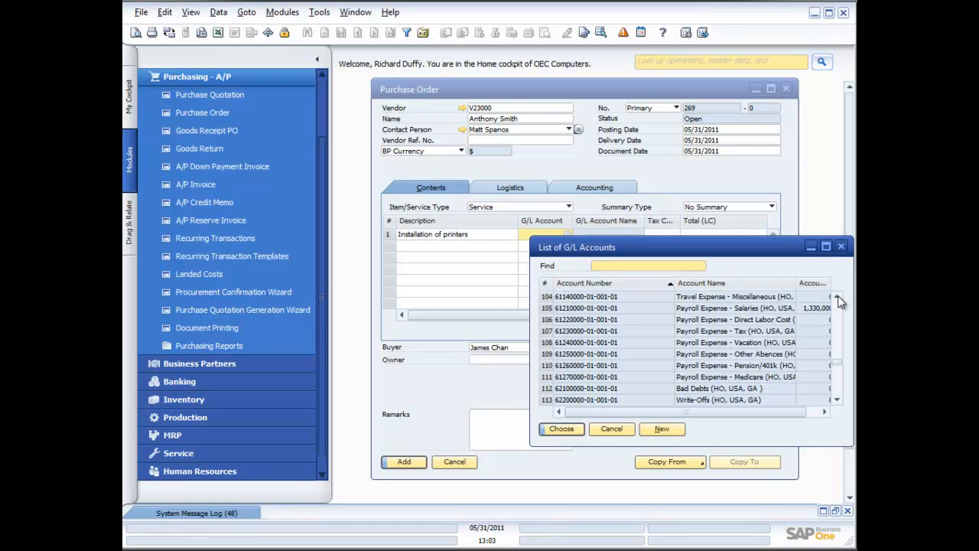
left_click(837, 297)
left_click(837, 297)
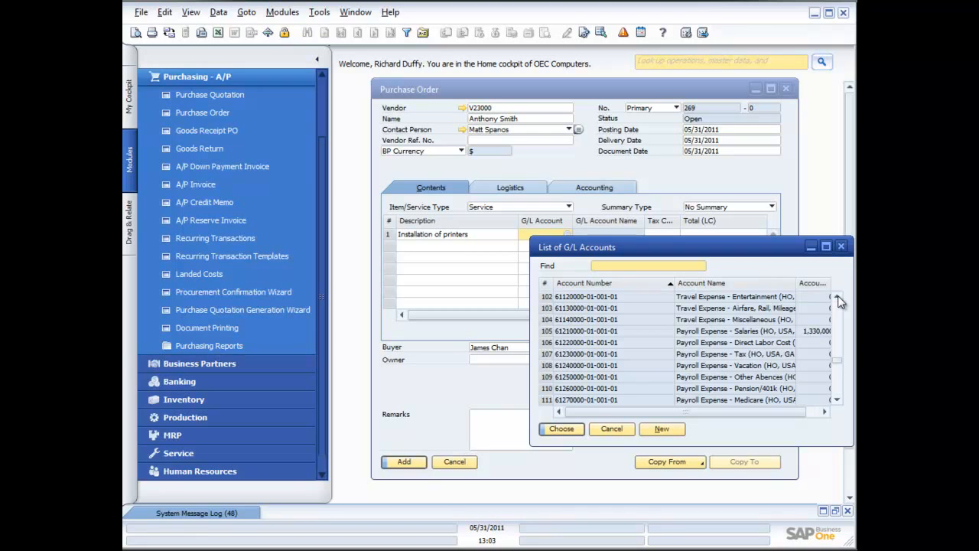
scroll(837, 295, "down", 12)
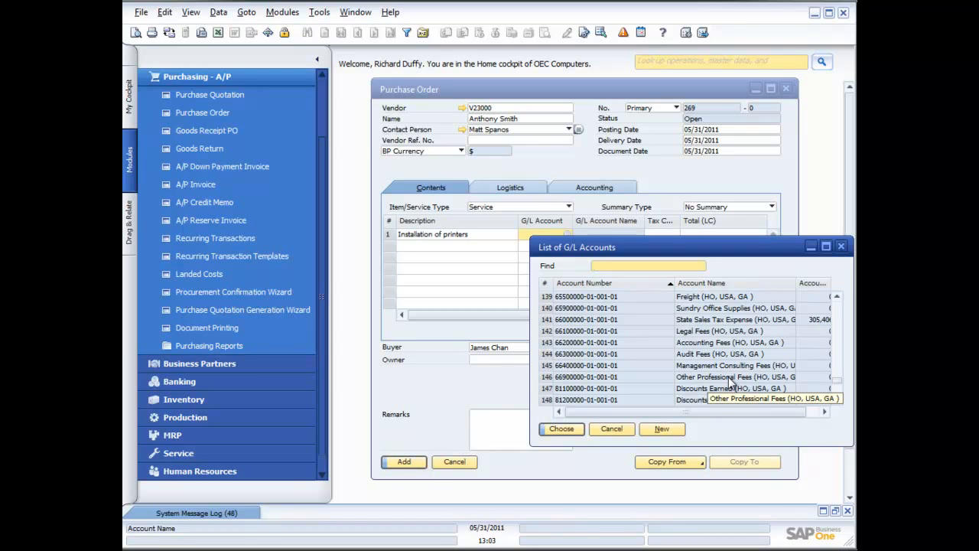
double_click(728, 379)
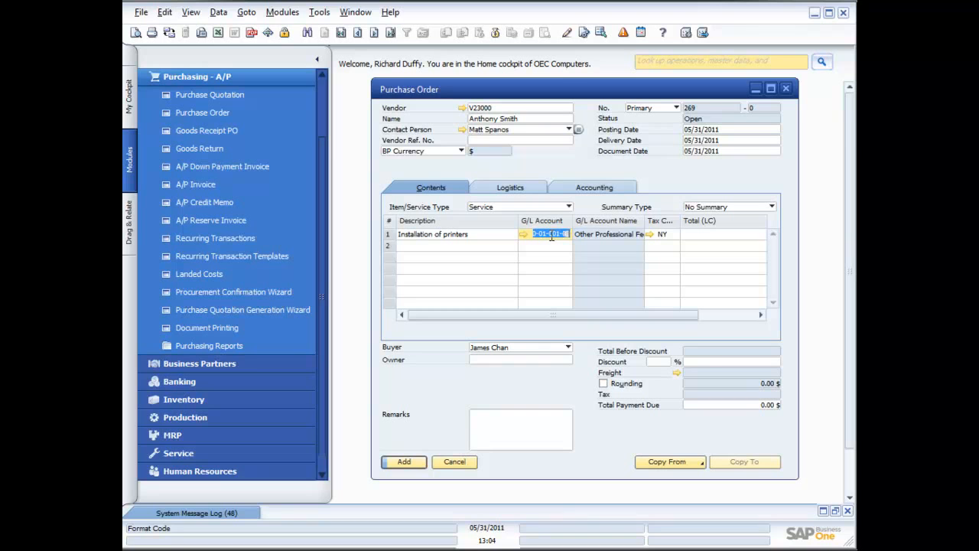
- Set the printer installation row's total to 100.00
left_click(709, 234)
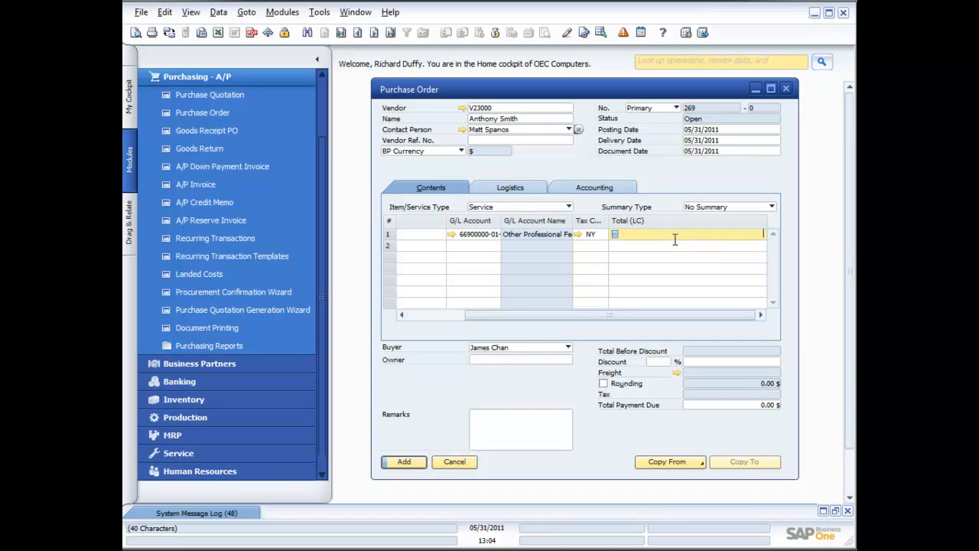
type("100.00")
key("Tab")
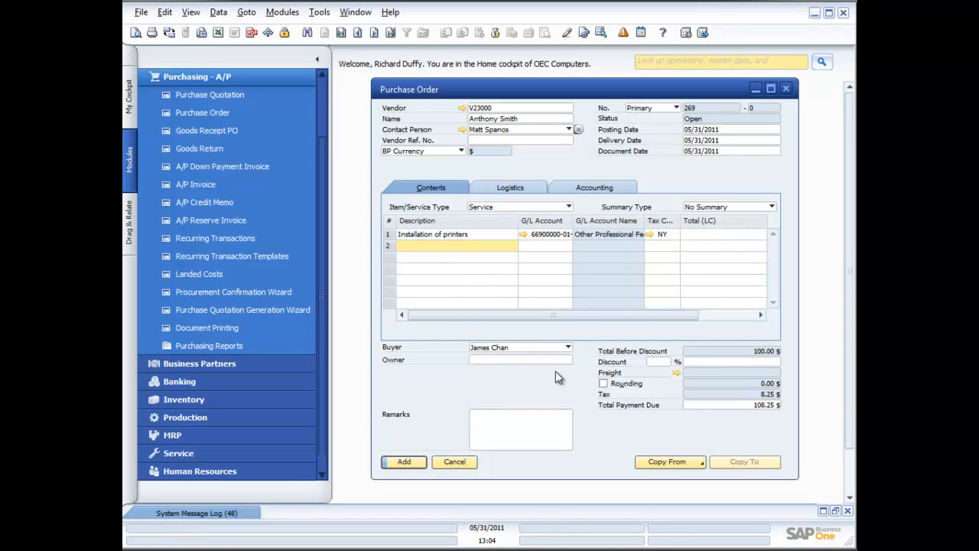
- Enter a remark on the purchase order asking to install as per standard process and to call the contact for details
left_click(513, 416)
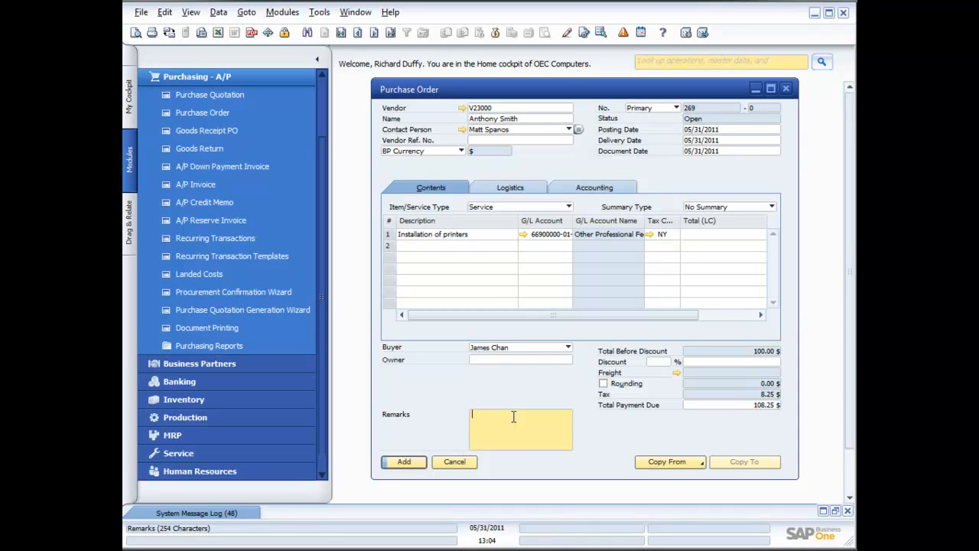
type("Please install as per standard process. Call Richard for details")
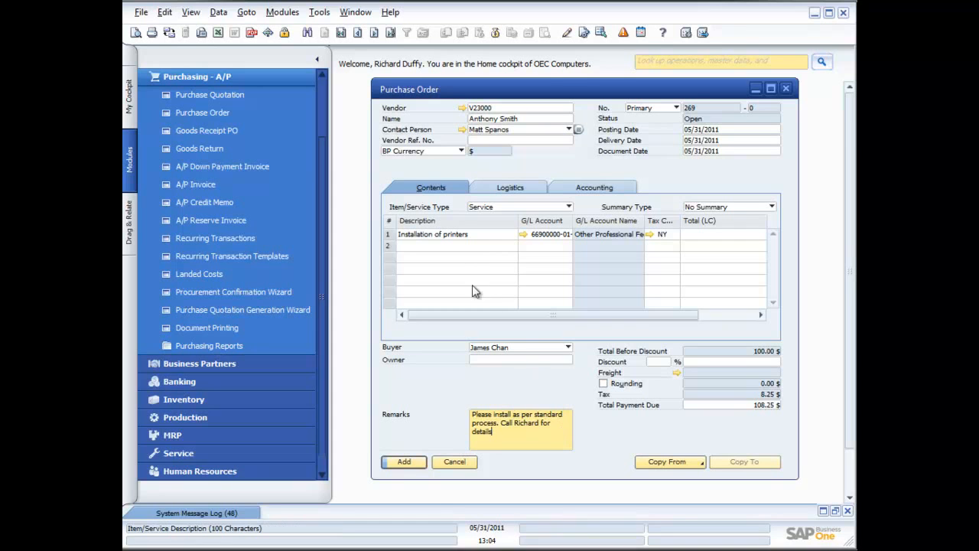
right_click(482, 237)
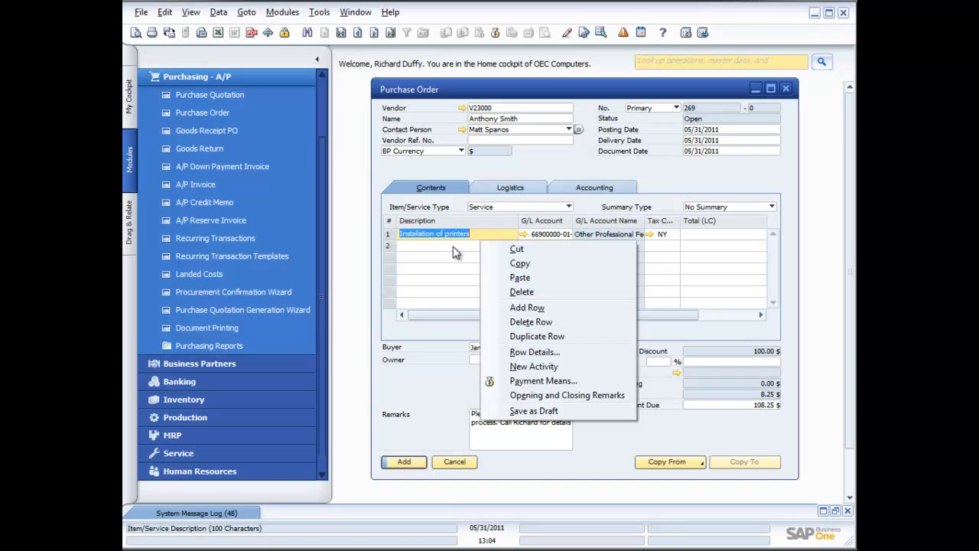
left_click(483, 234)
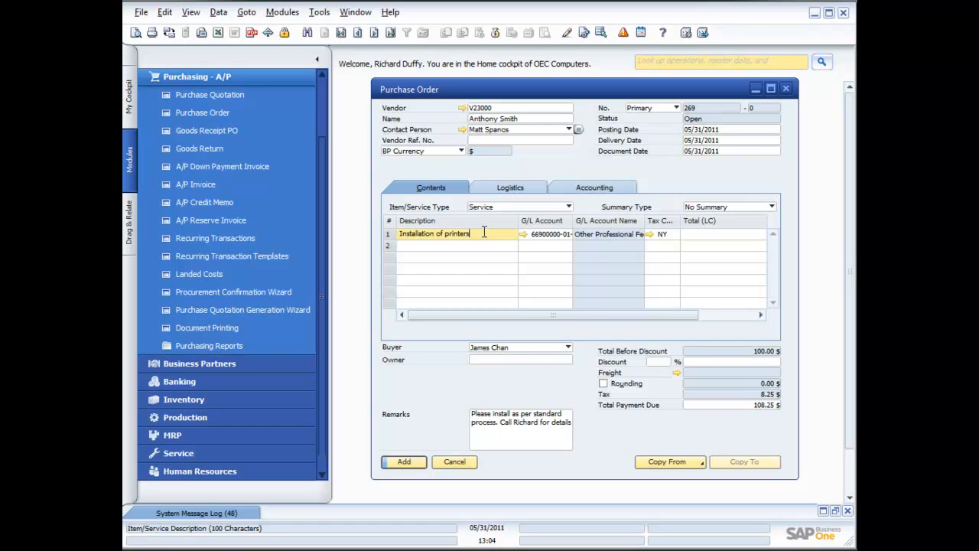
left_click(548, 429)
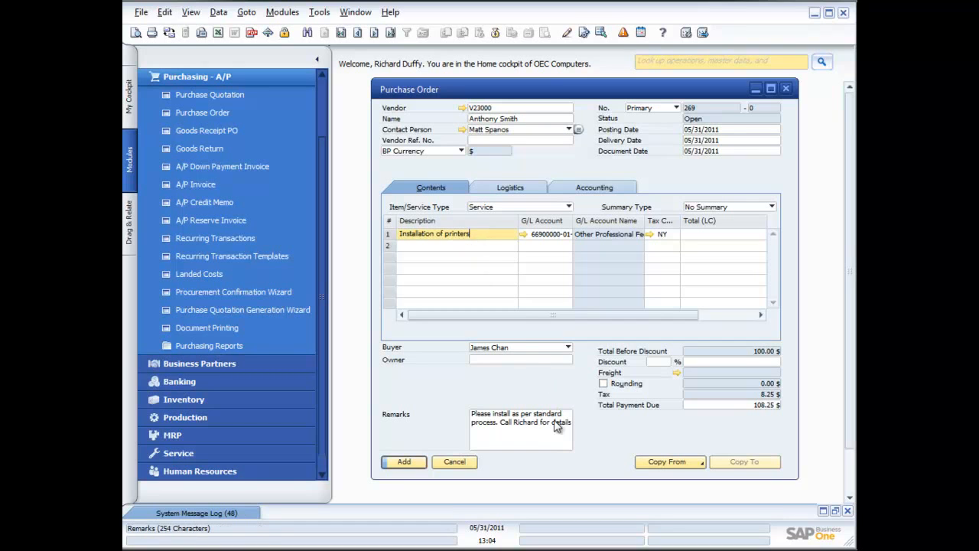
- Add the printer installation purchase order and close the purchase order form
left_click(403, 461)
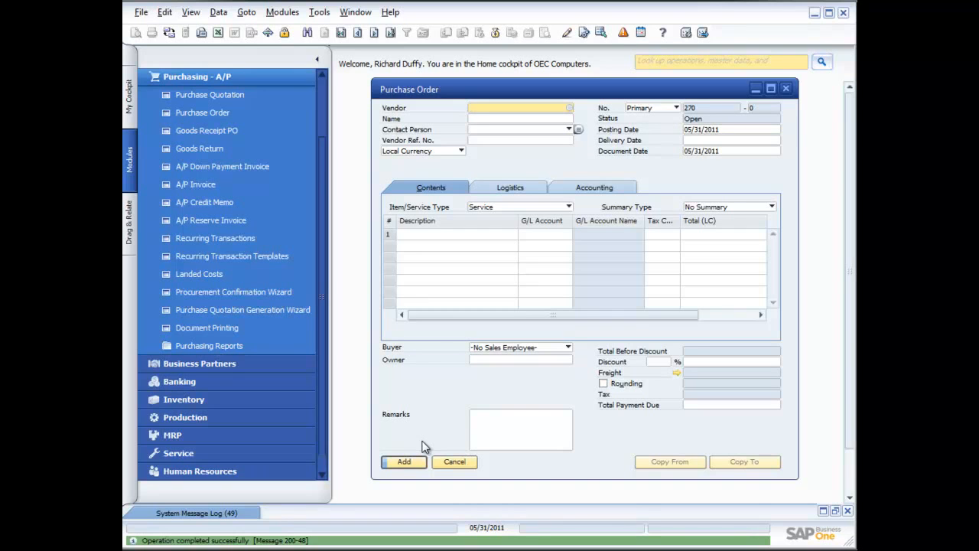
left_click(785, 88)
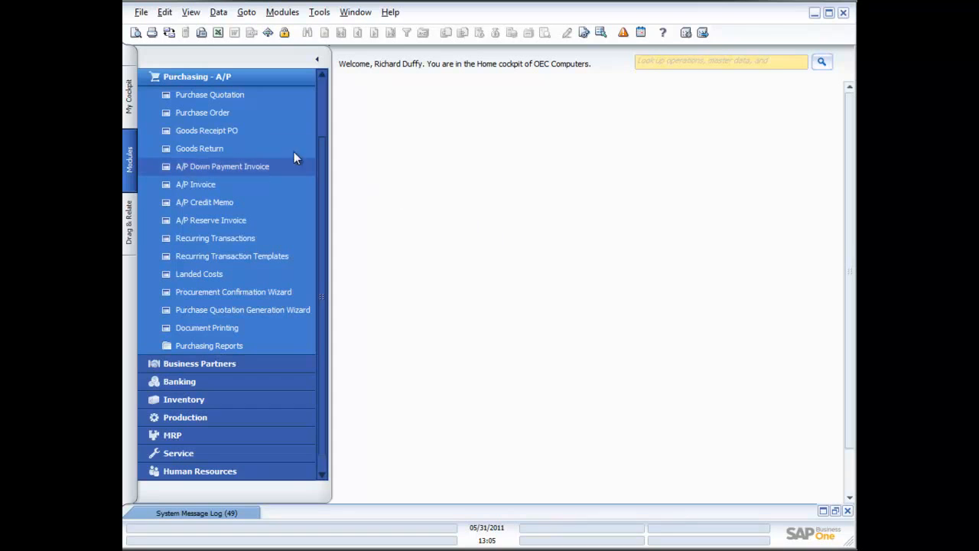
left_click(215, 130)
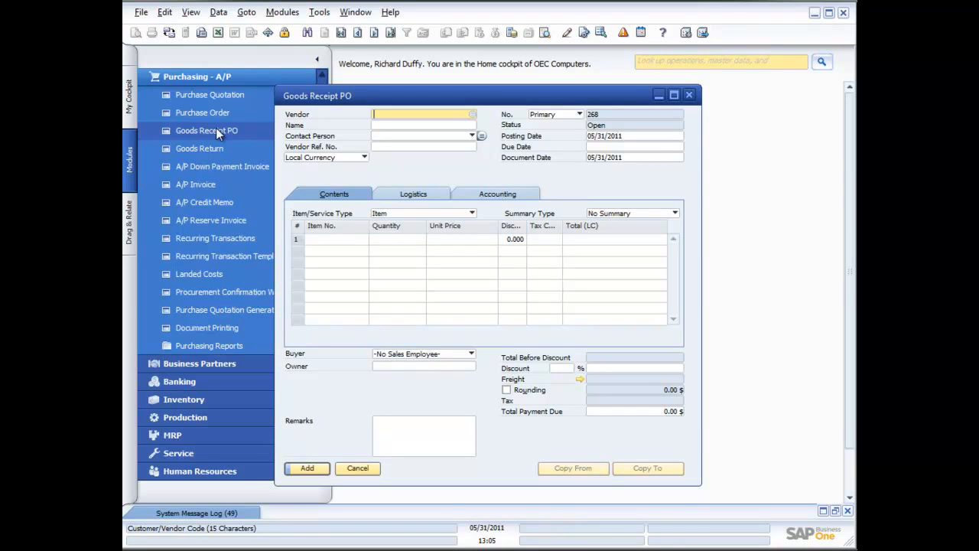
left_click_drag(489, 101, 564, 96)
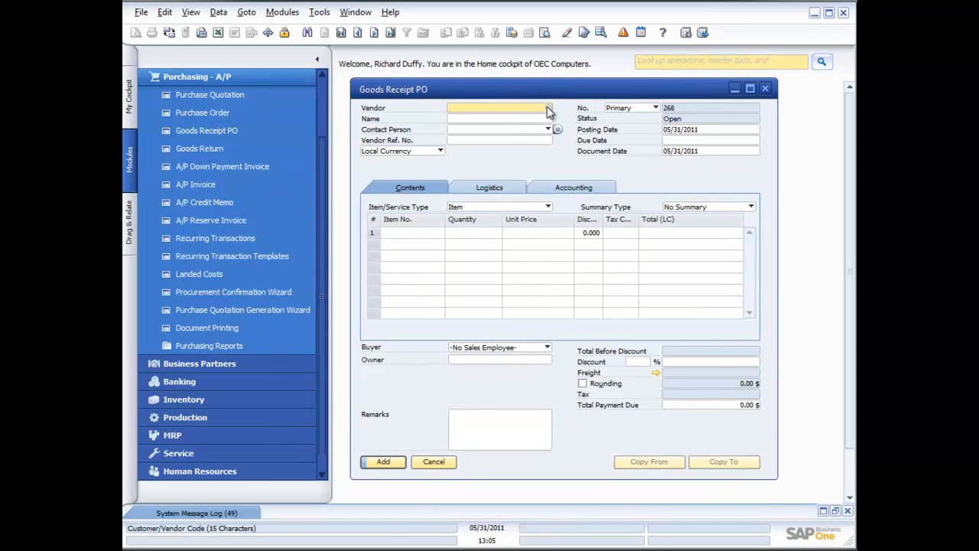
left_click(764, 88)
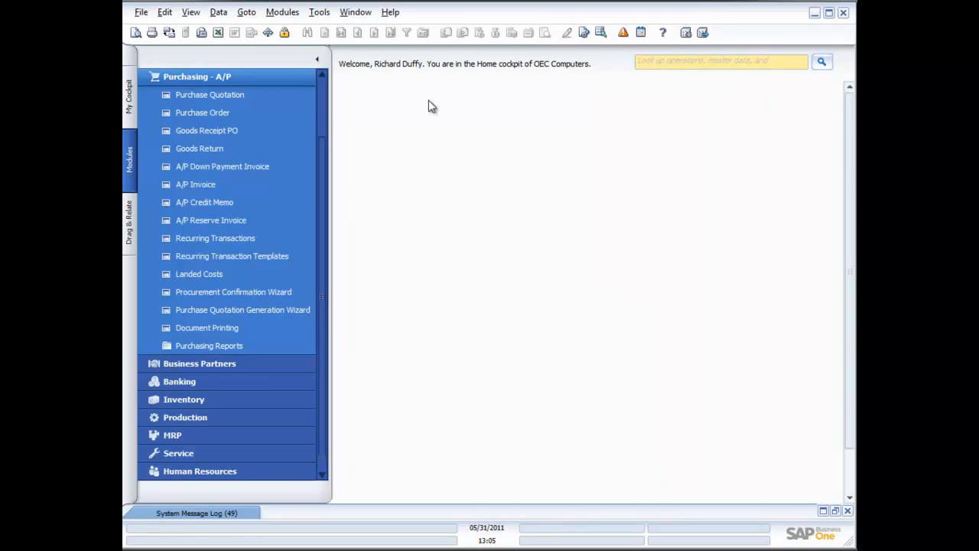
- Bring up the saved Lasercom purchase order for the printer labels and copy it to a Goods Receipt PO
left_click(193, 110)
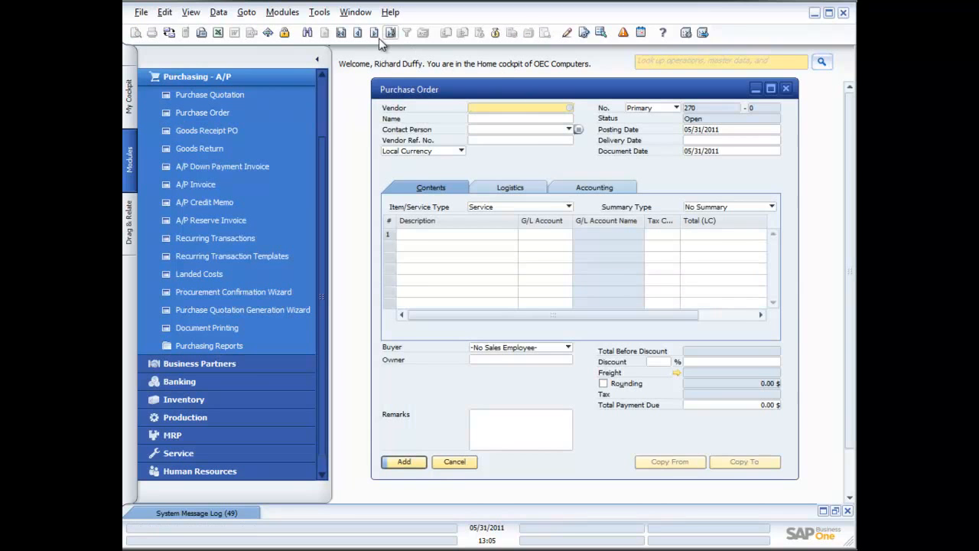
left_click(358, 34)
left_click(358, 33)
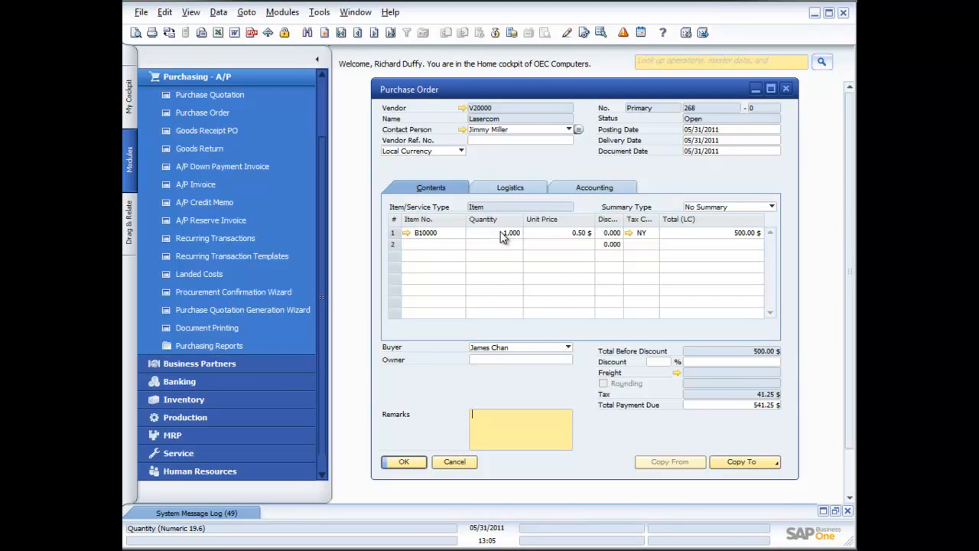
left_click(756, 465)
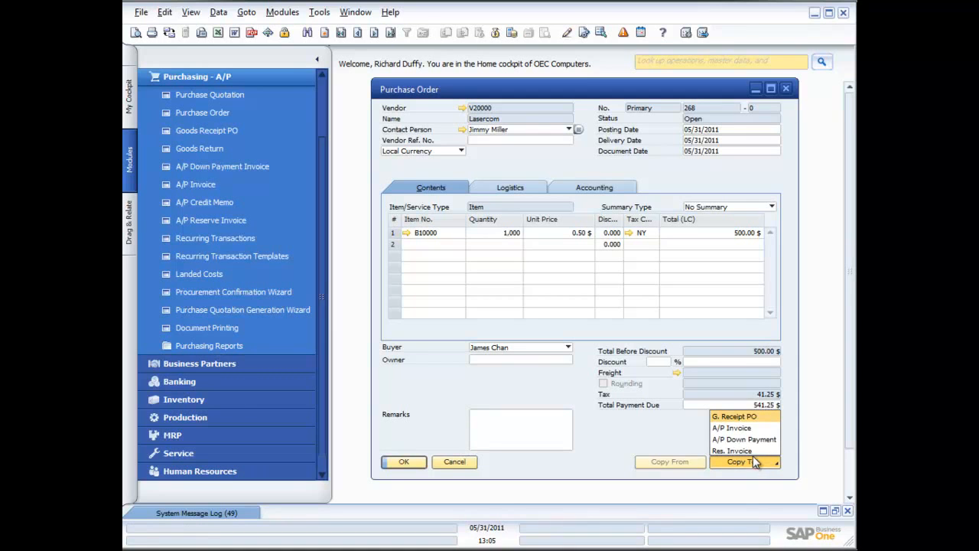
left_click(747, 418)
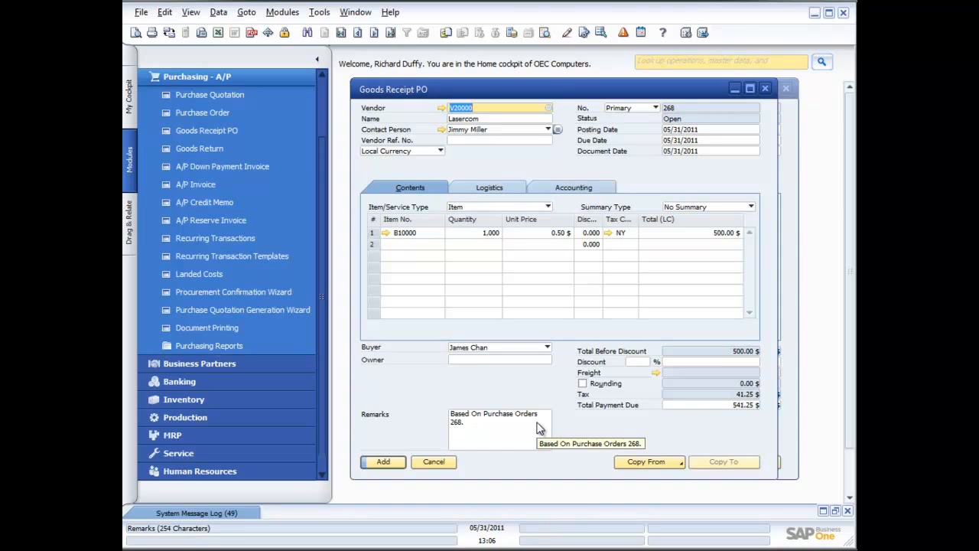
- Submit the Goods Receipt PO and create batch 1ACG2 for the full 1,000 printer labels
left_click(384, 462)
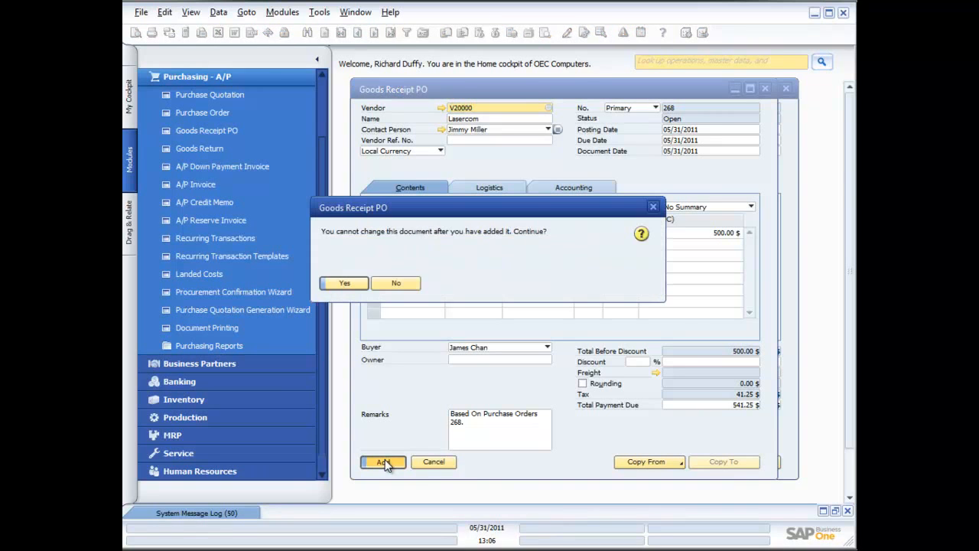
left_click(346, 281)
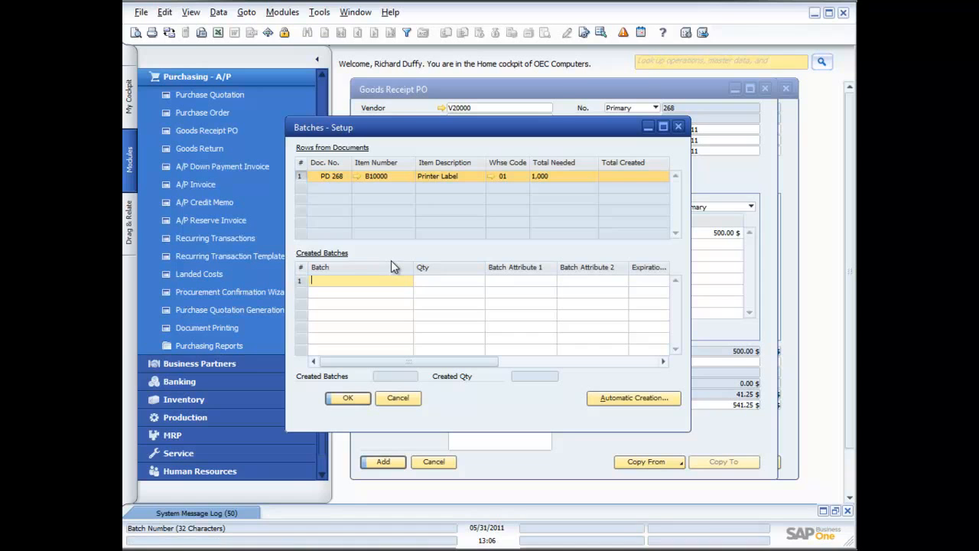
type("1")
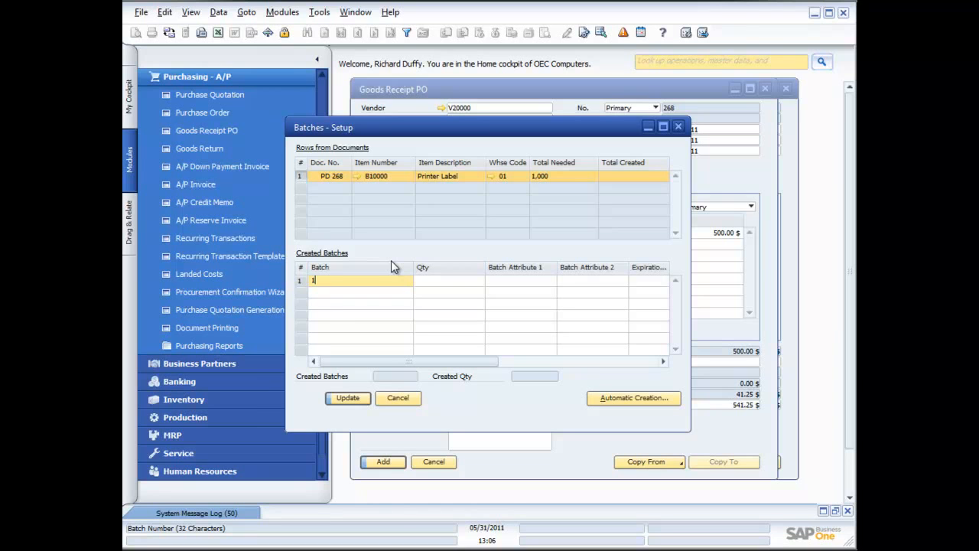
type("ACG2")
key("Tab")
key("Tab")
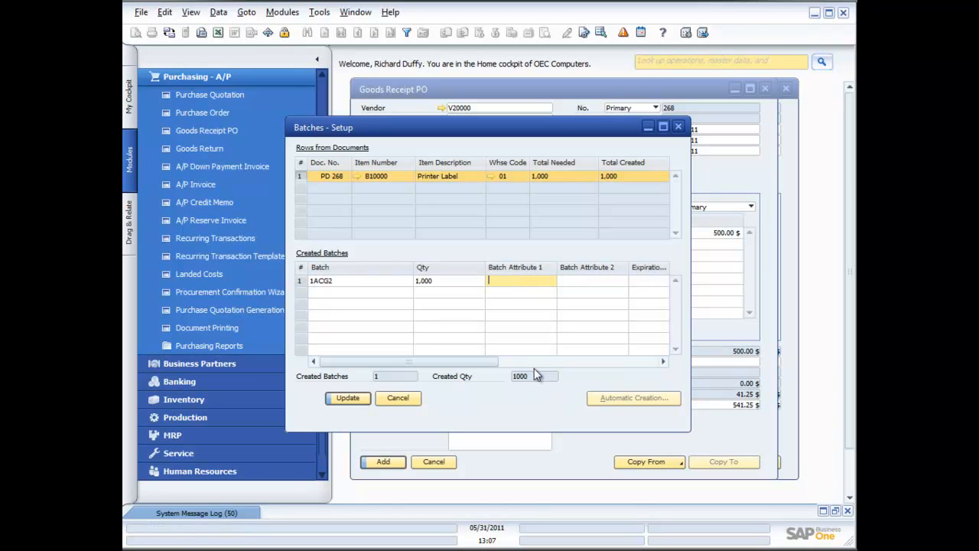
- Set the batch's manufacturing date to 02/16/2011 and save the batch setup
left_click_drag(474, 361, 589, 365)
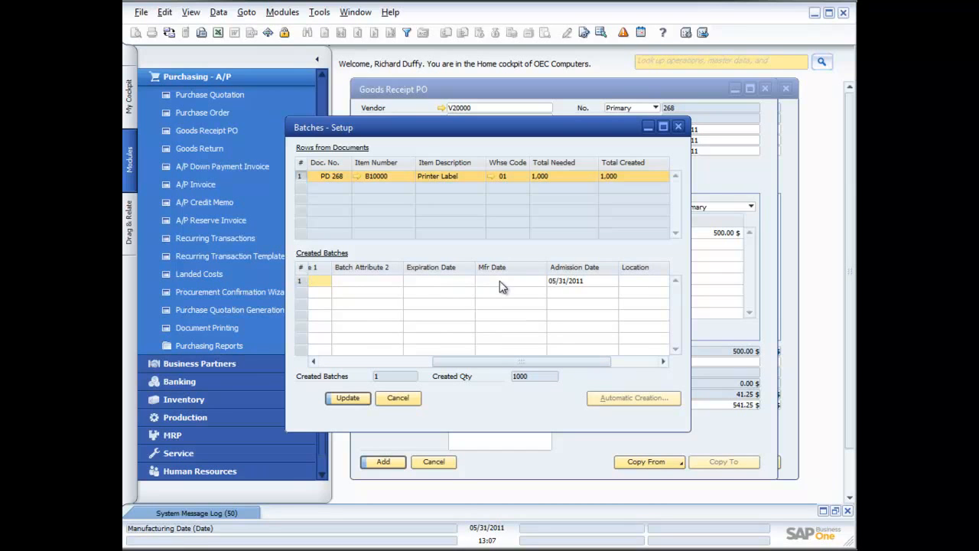
left_click(636, 360)
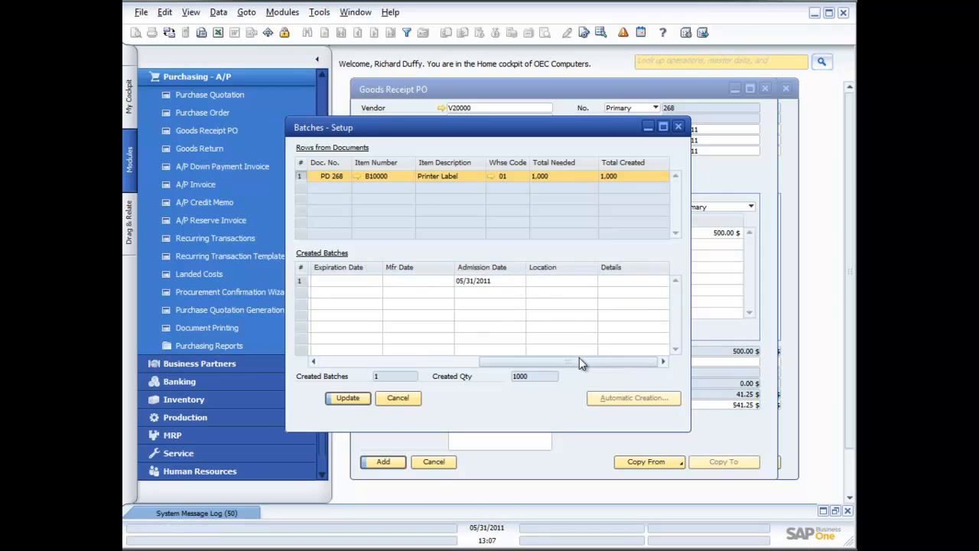
left_click_drag(579, 362, 562, 363)
left_click(465, 279)
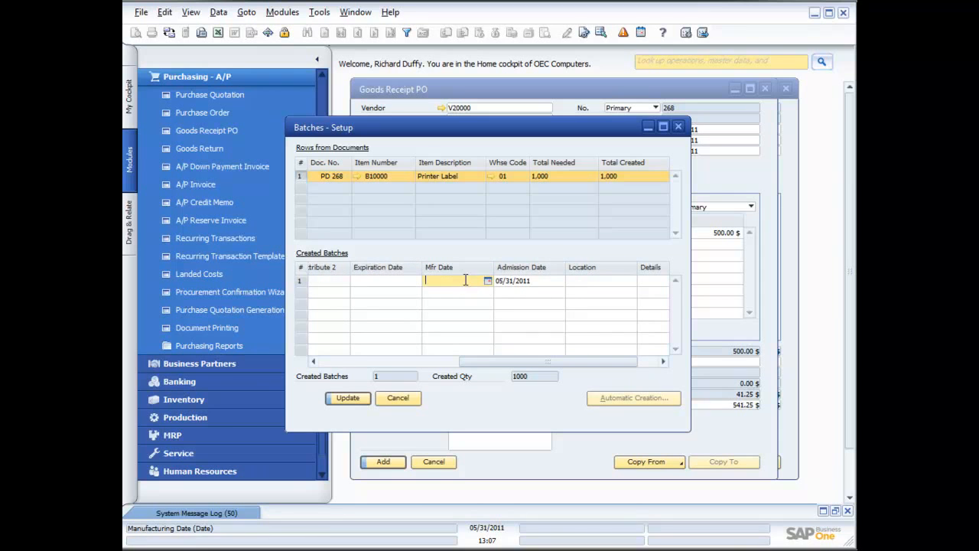
left_click(487, 281)
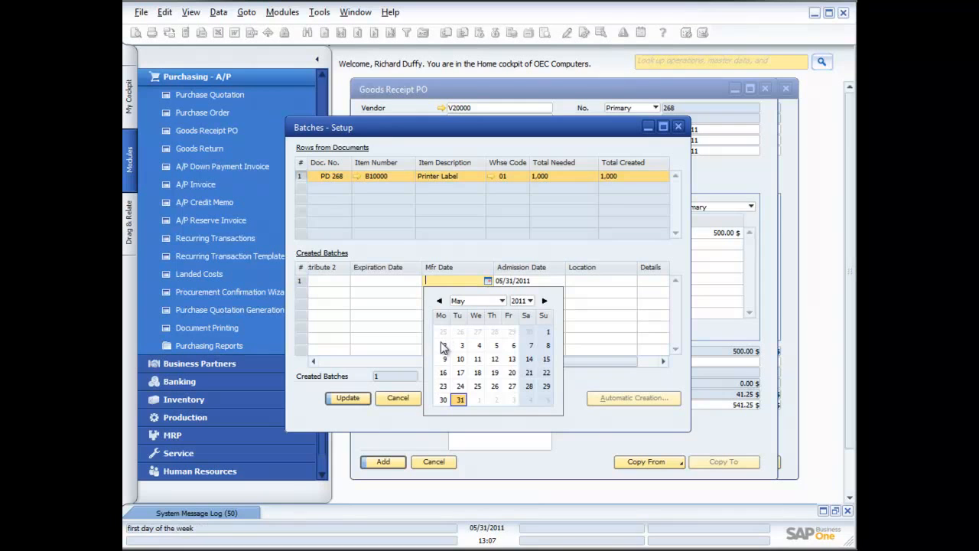
left_click(440, 300)
left_click(439, 301)
left_click(441, 300)
left_click(476, 361)
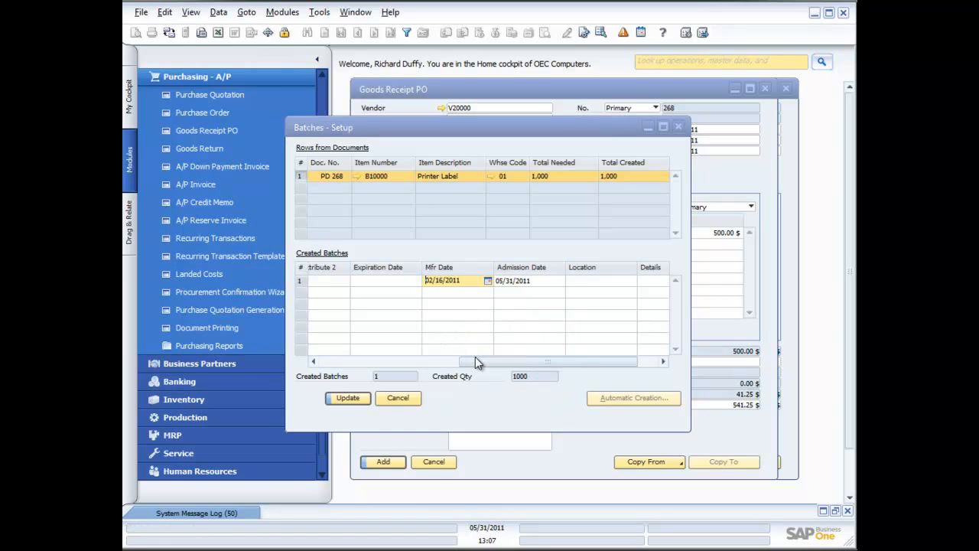
left_click(348, 397)
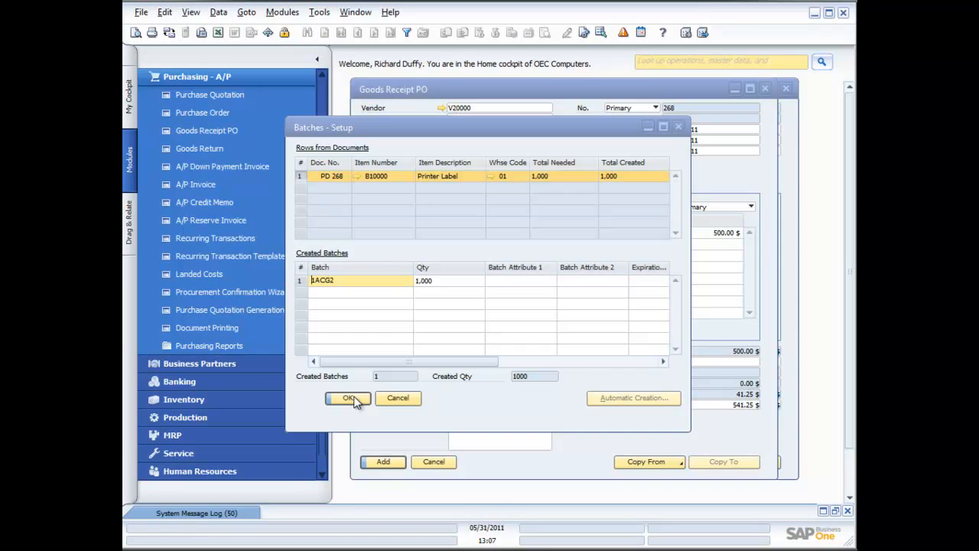
left_click(352, 399)
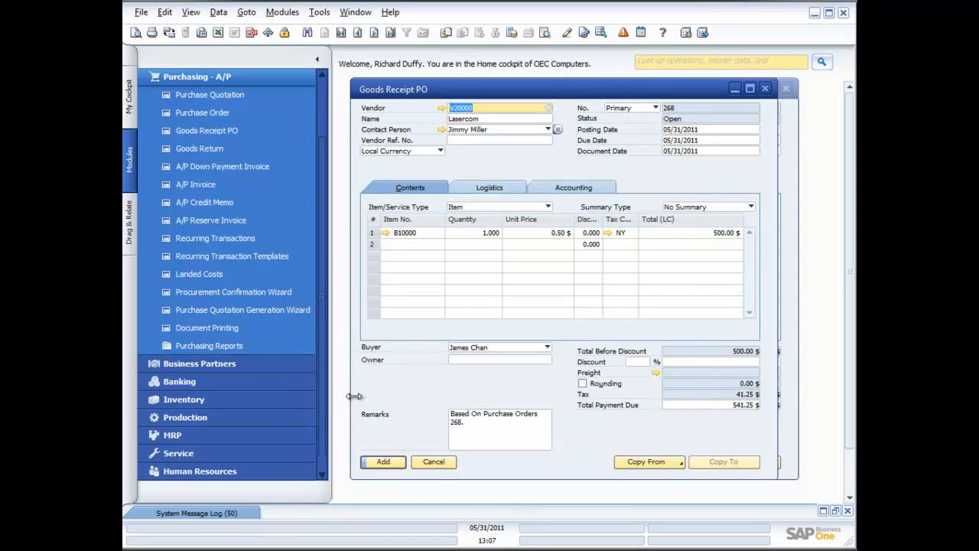
- Add the Goods Receipt PO with its batch and close both the receipt and the purchase order forms
left_click(384, 462)
left_click(343, 284)
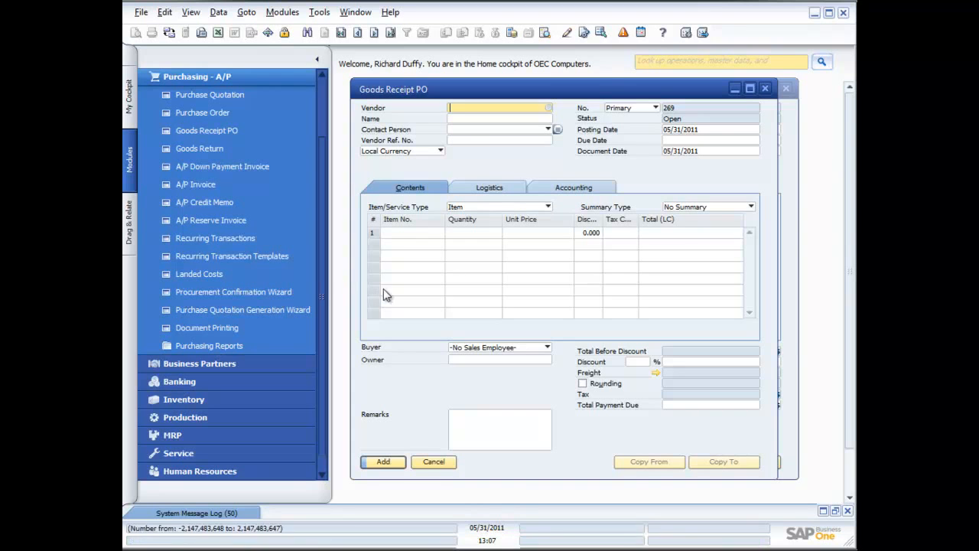
left_click(764, 88)
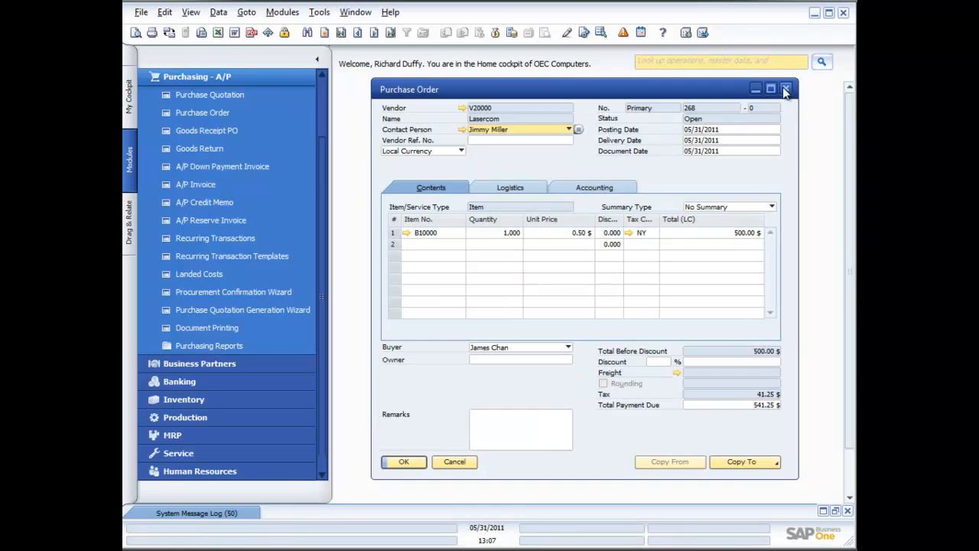
left_click(785, 88)
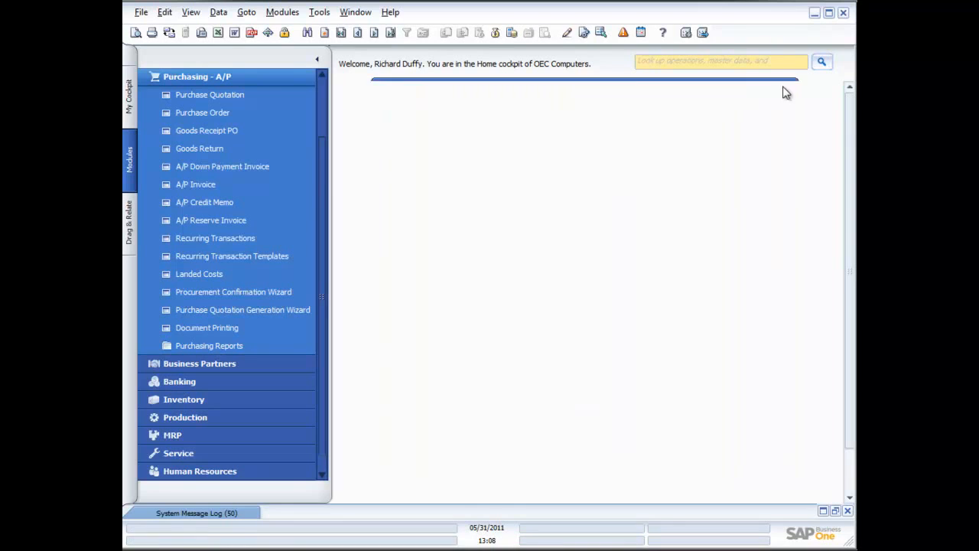
- Start a new A/P Invoice for vendor Lasercom
left_click(183, 185)
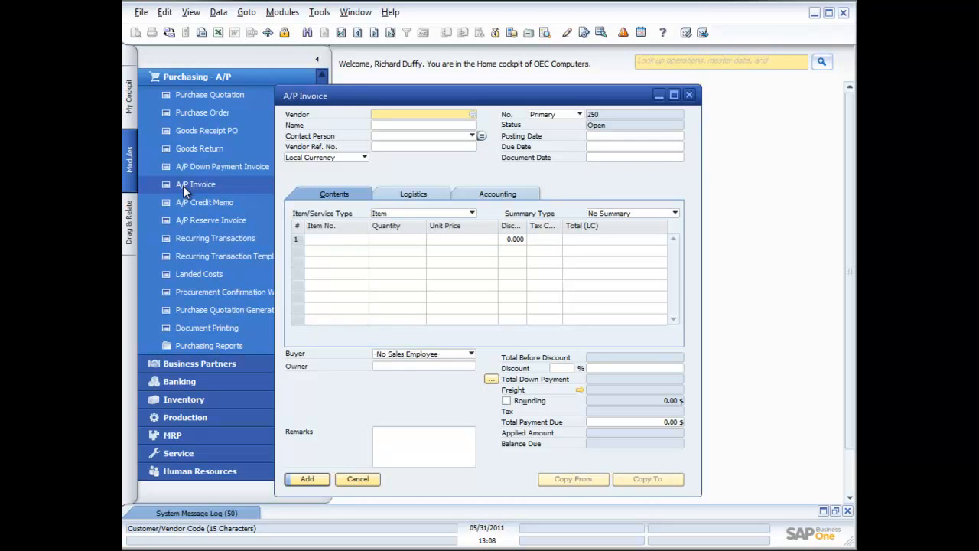
left_click(473, 115)
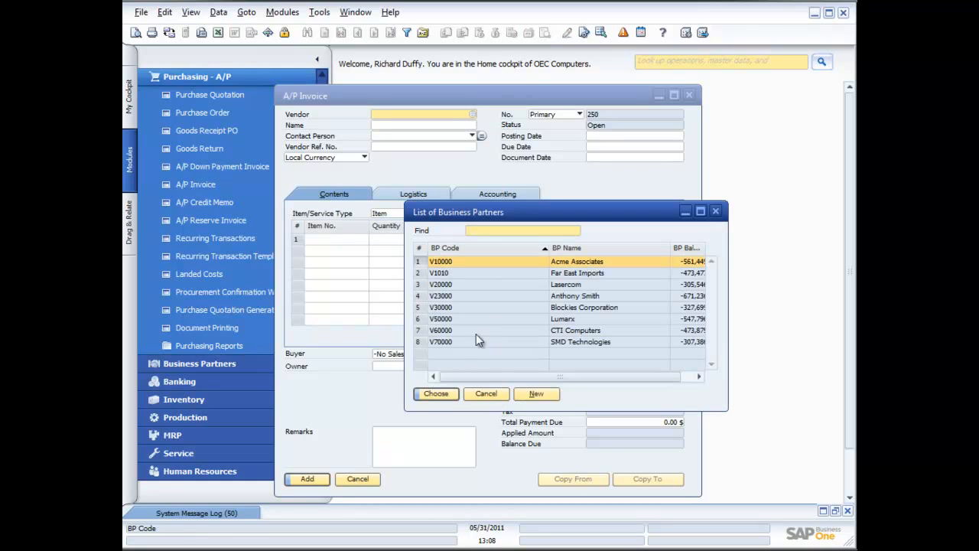
double_click(491, 285)
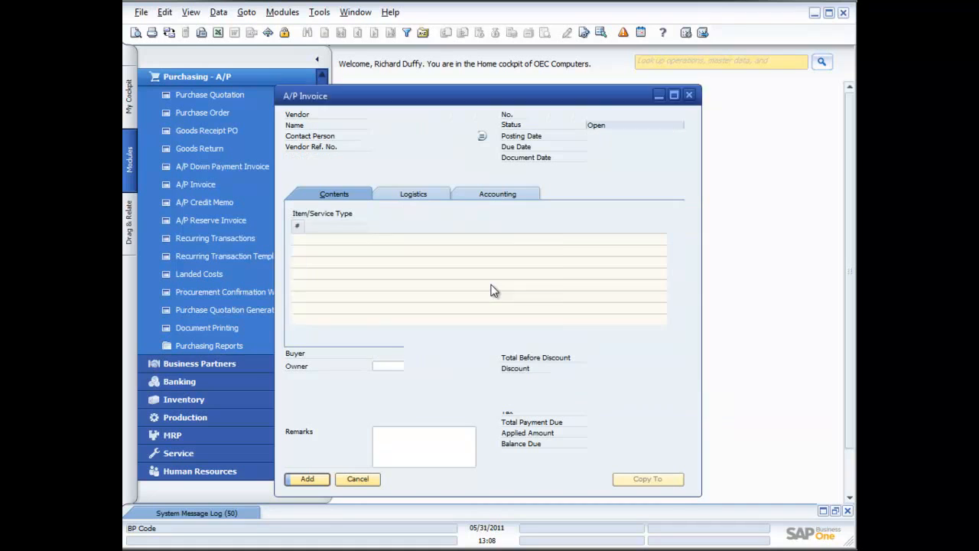
- Copy the 05/31/2011 Goods Receipt PO into the invoice, using the current exchange rate and drawing all data
left_click(596, 480)
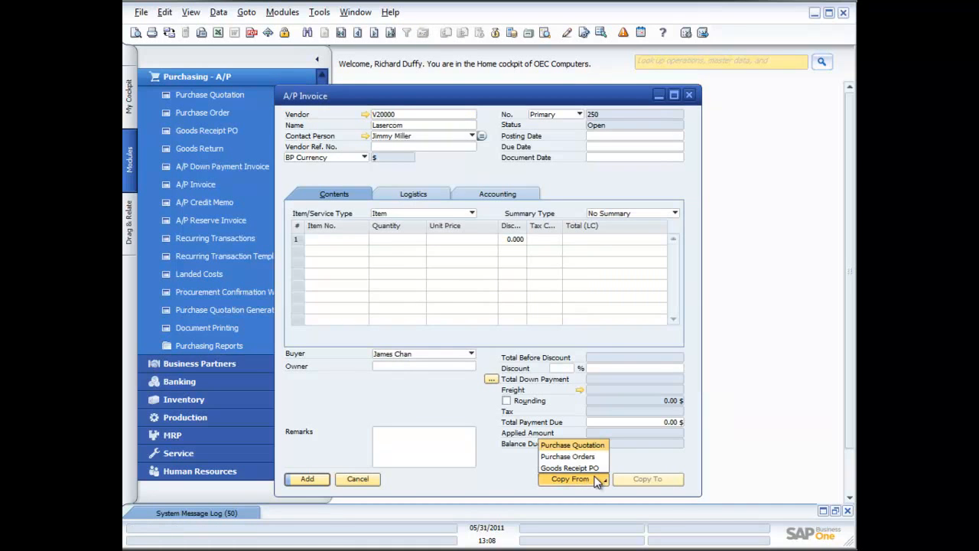
left_click(588, 468)
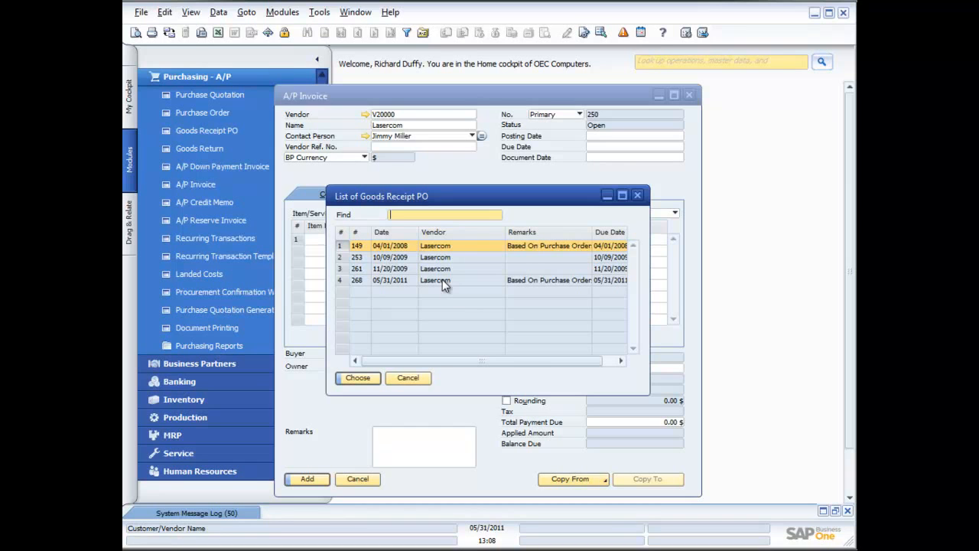
left_click(402, 281, "shift")
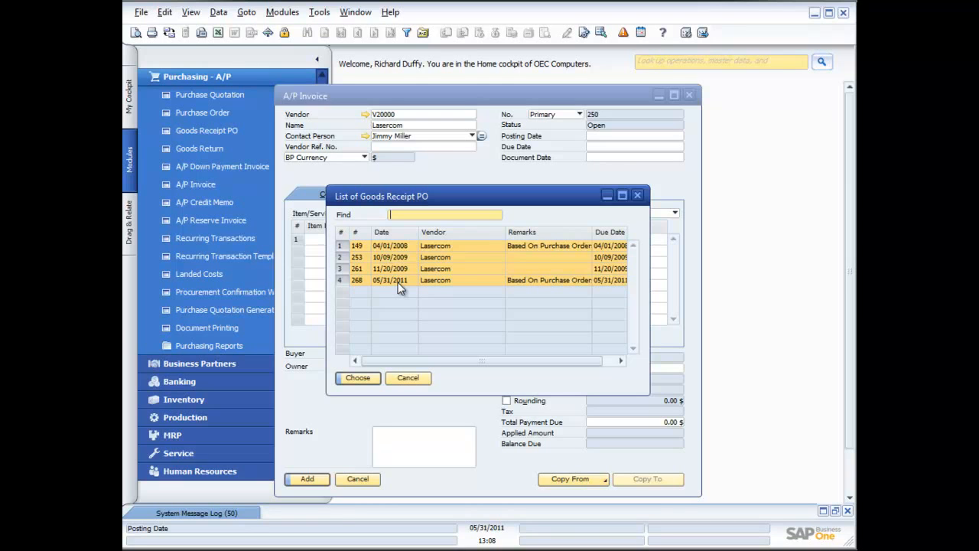
left_click(398, 280)
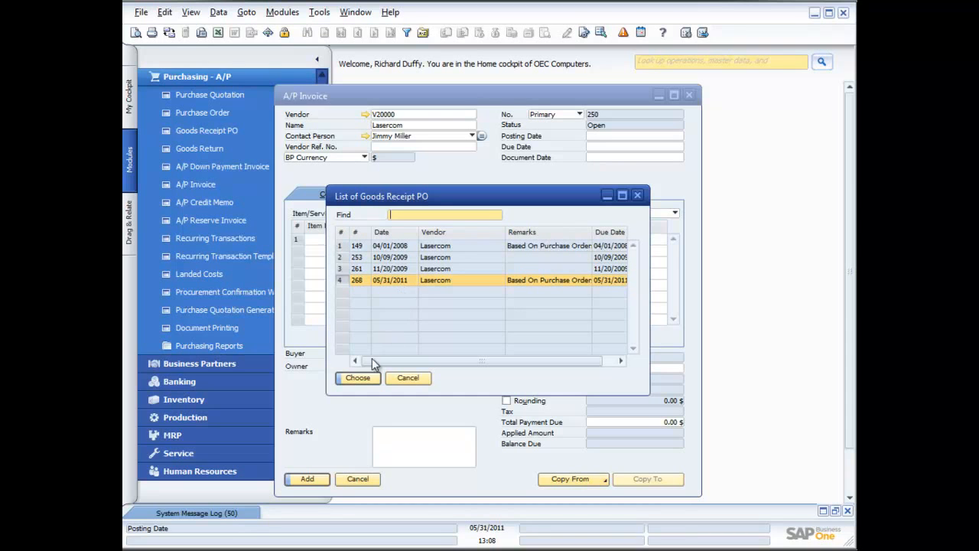
left_click(366, 378)
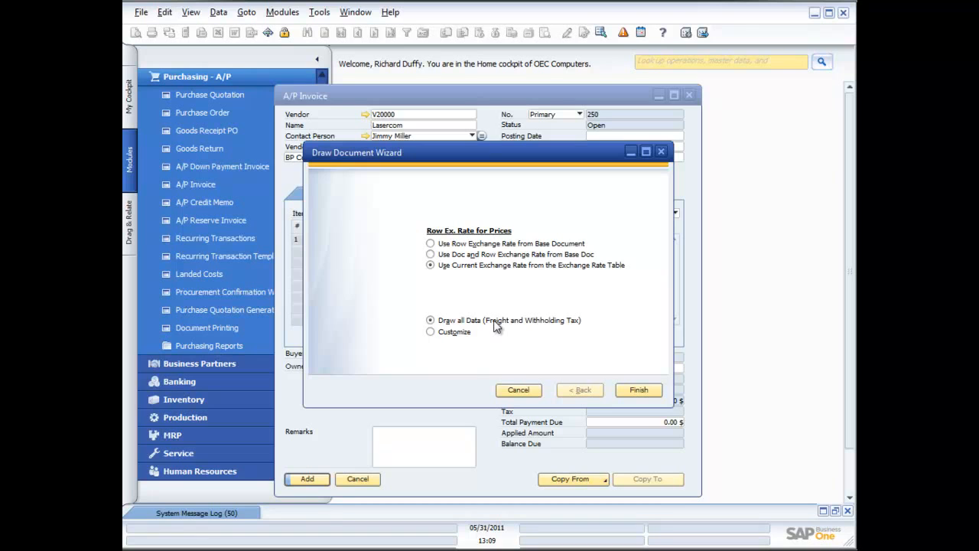
left_click(642, 390)
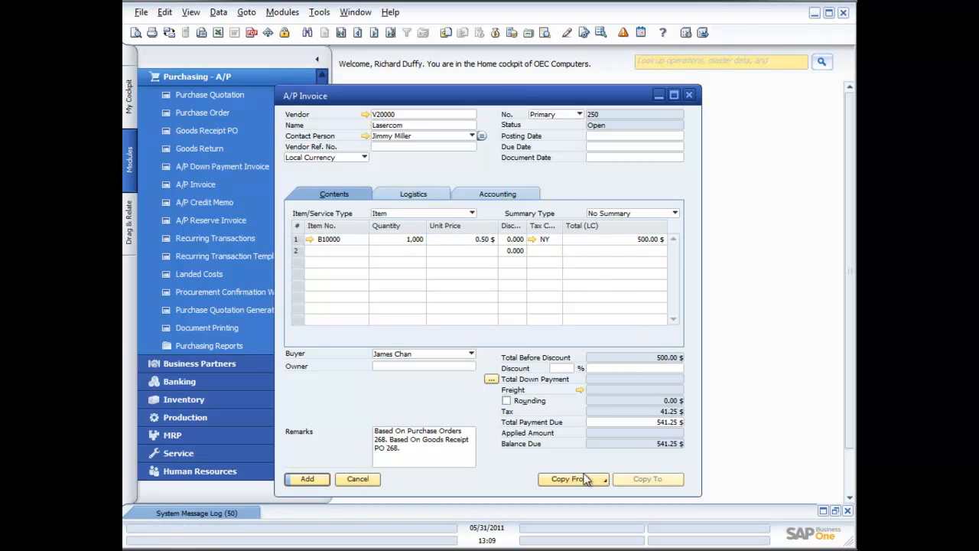
- Enter 4567 as the invoice's vendor reference number and set the posting date to 05/31/2011
left_click(403, 146)
type("4567")
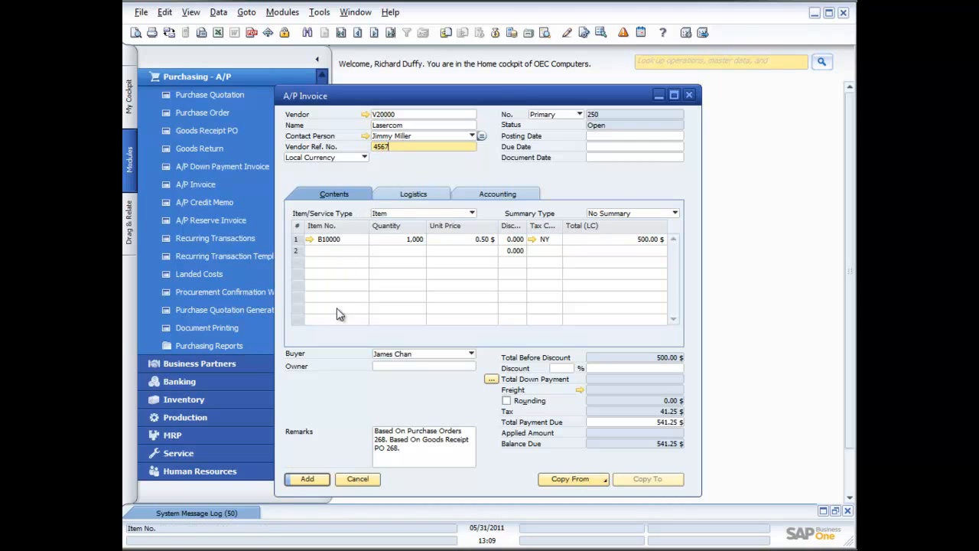
left_click(312, 478)
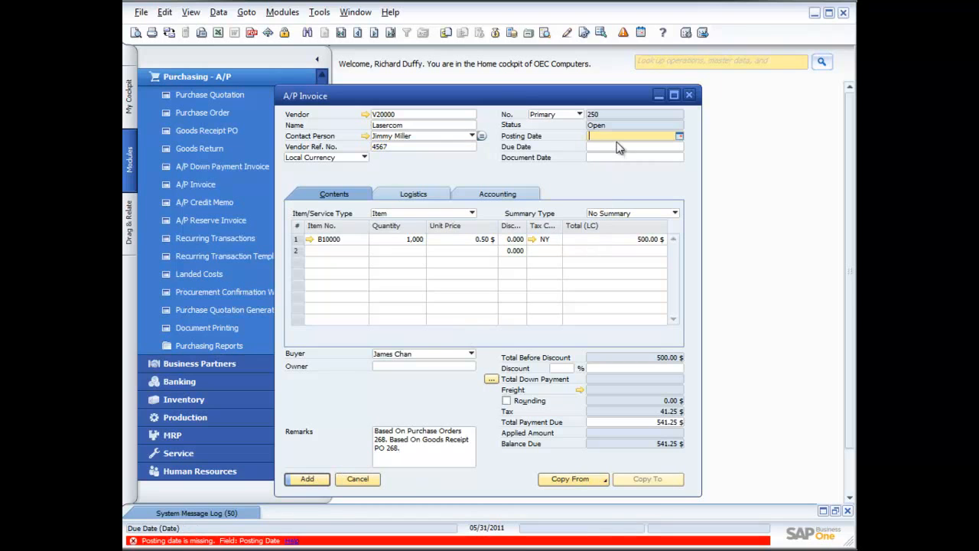
left_click(678, 136)
left_click(622, 254)
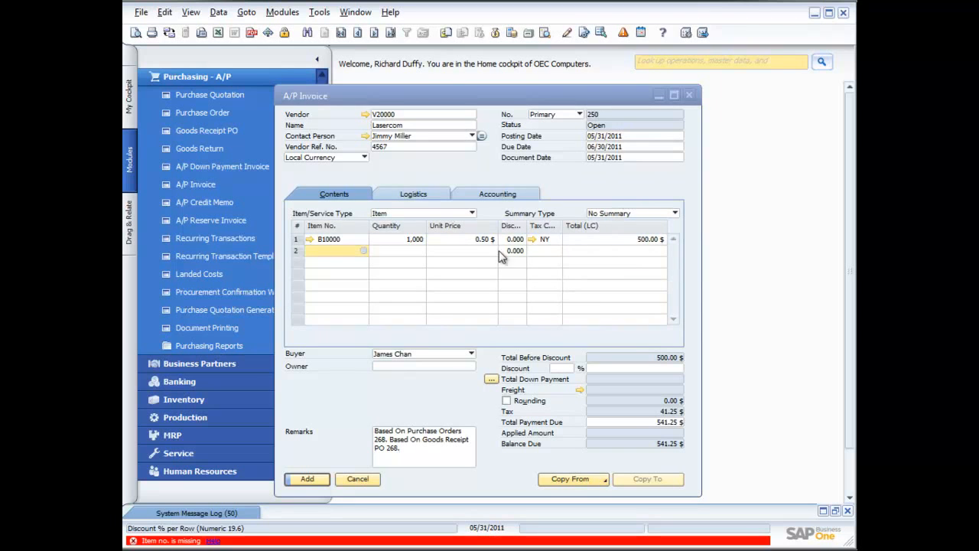
left_click(365, 240)
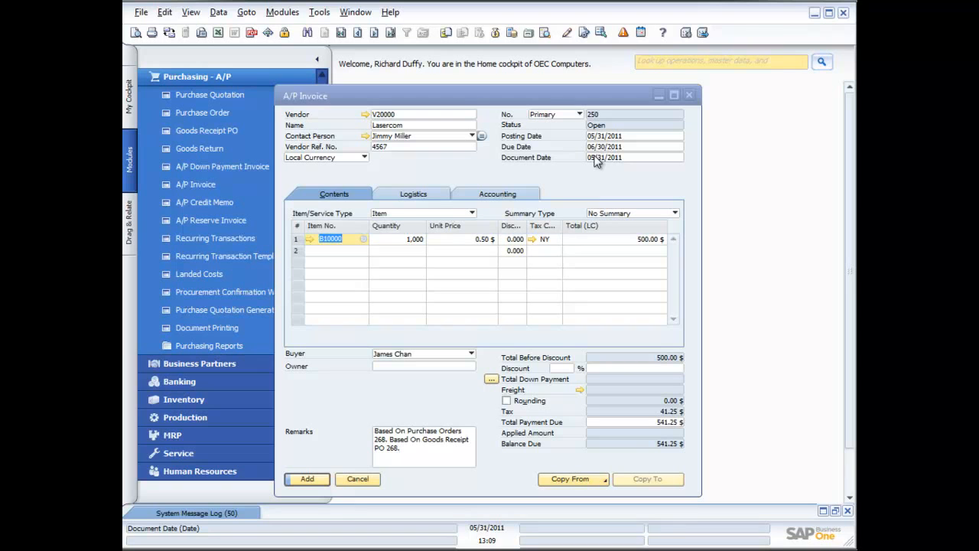
- Add the Lasercom A/P Invoice and close the invoice form
left_click(310, 478)
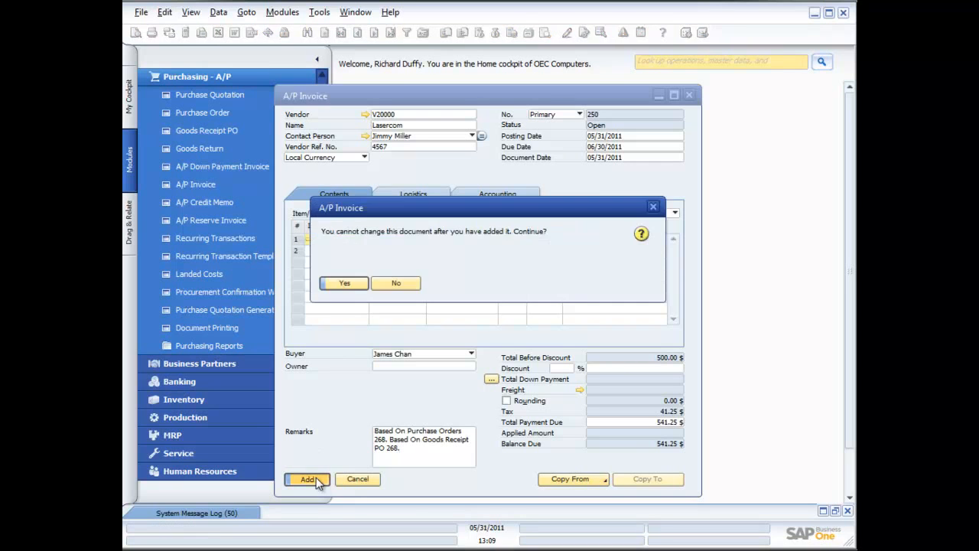
left_click(344, 285)
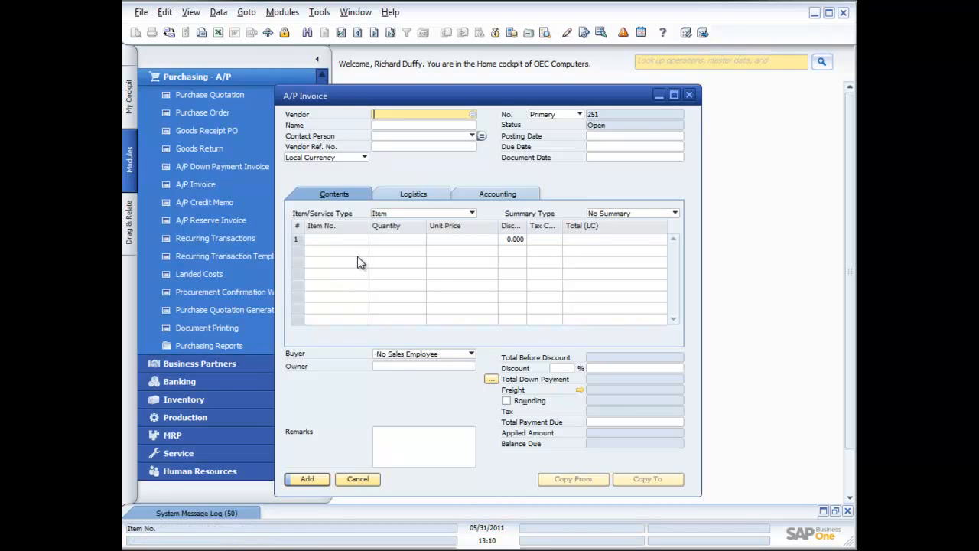
left_click(688, 95)
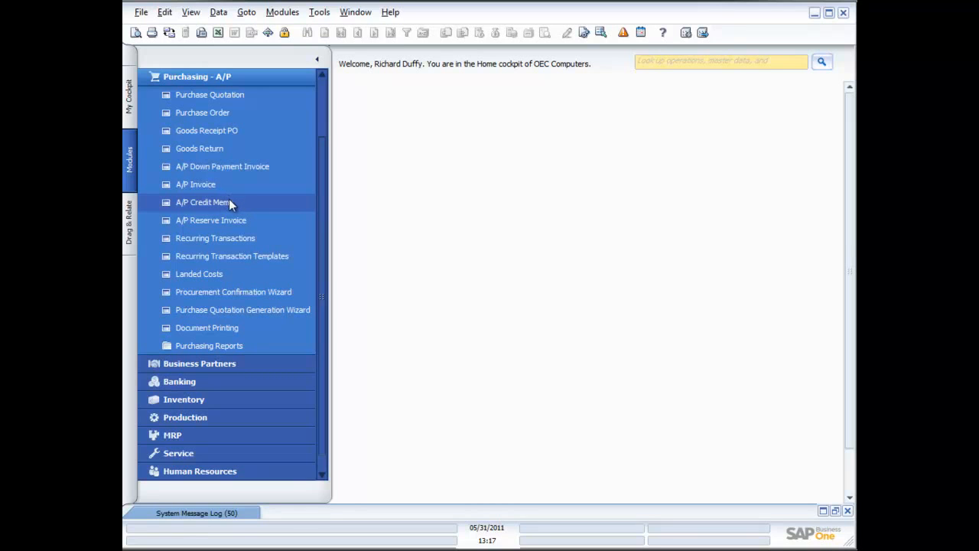
- Start a new A/P Credit Memo for vendor Lasercom
left_click(216, 204)
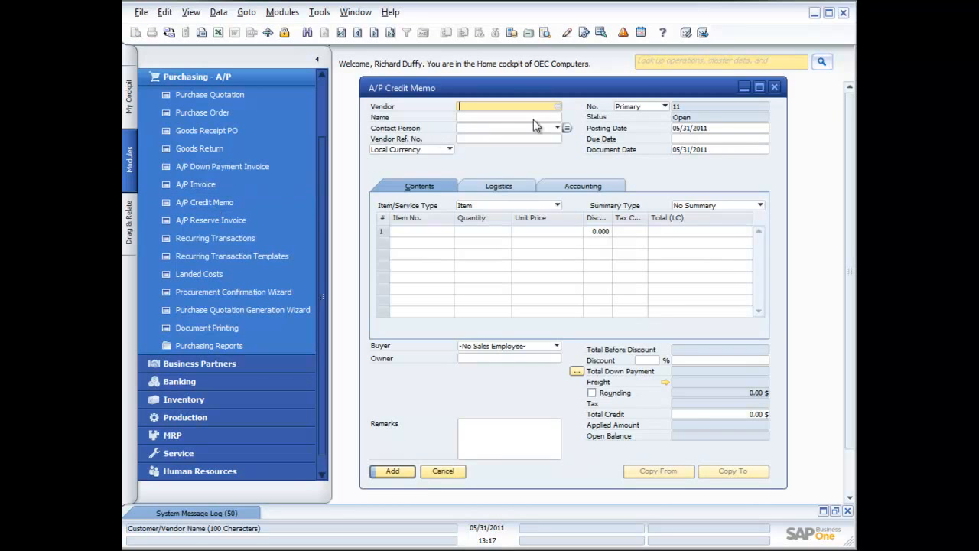
left_click(557, 106)
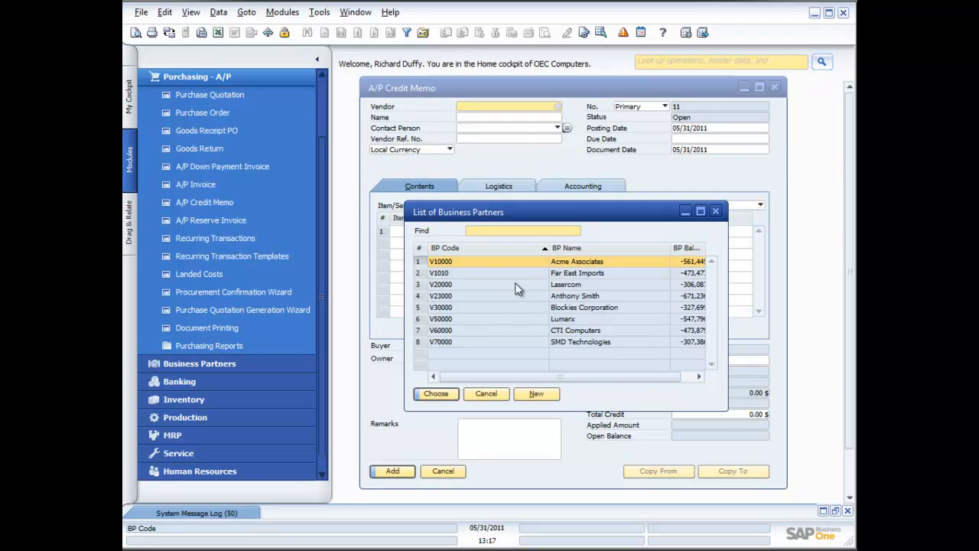
double_click(525, 287)
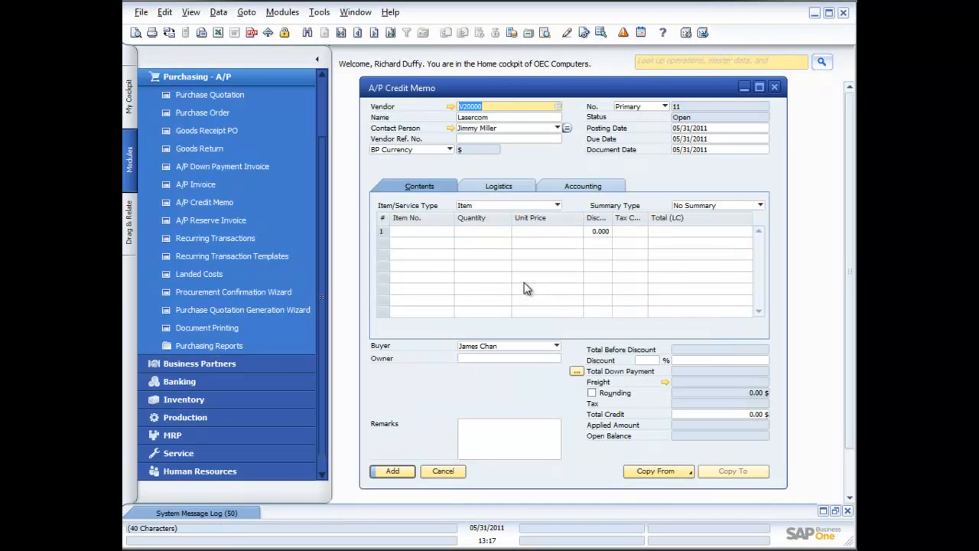
- Copy the 05/31/2011 A/P Invoice into the credit memo, using the row exchange rate from the base document and drawing all data
left_click(684, 473)
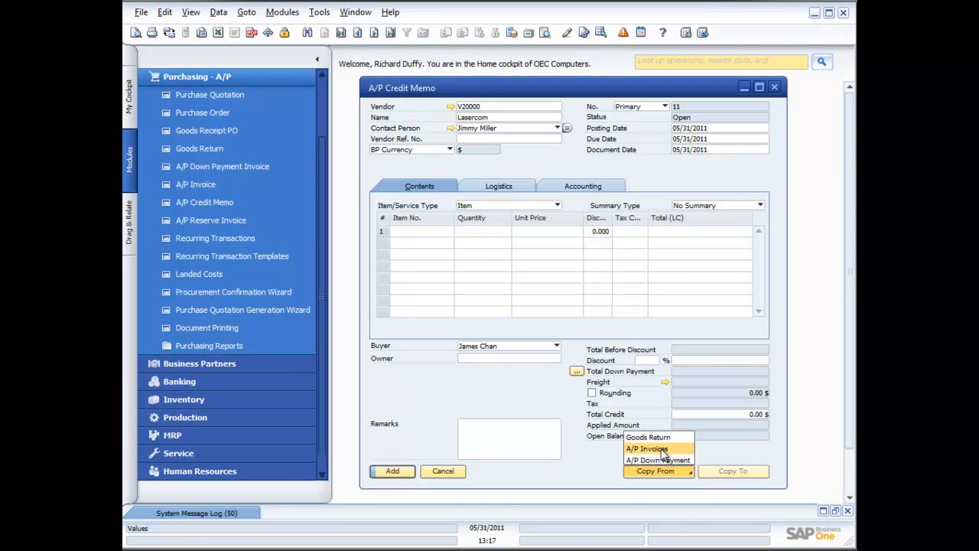
left_click(661, 448)
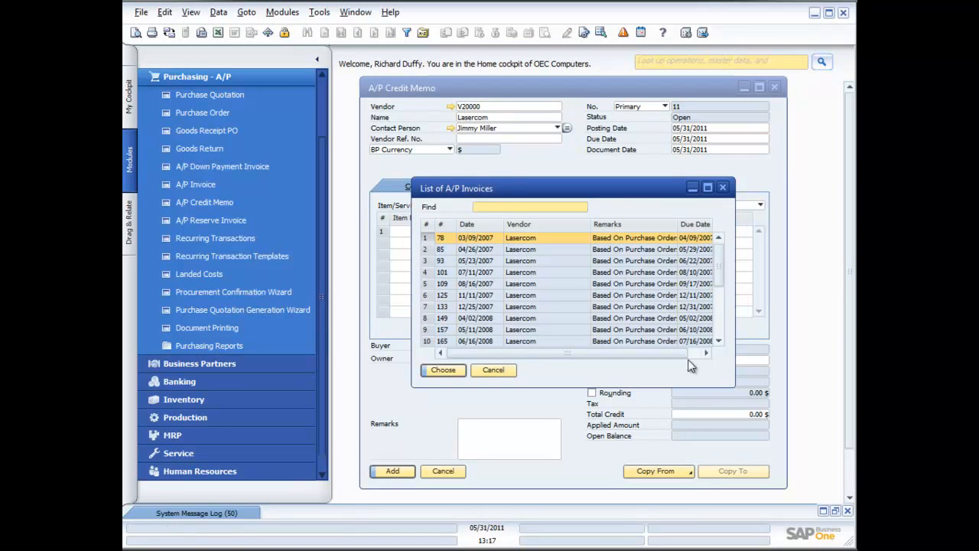
double_click(488, 223)
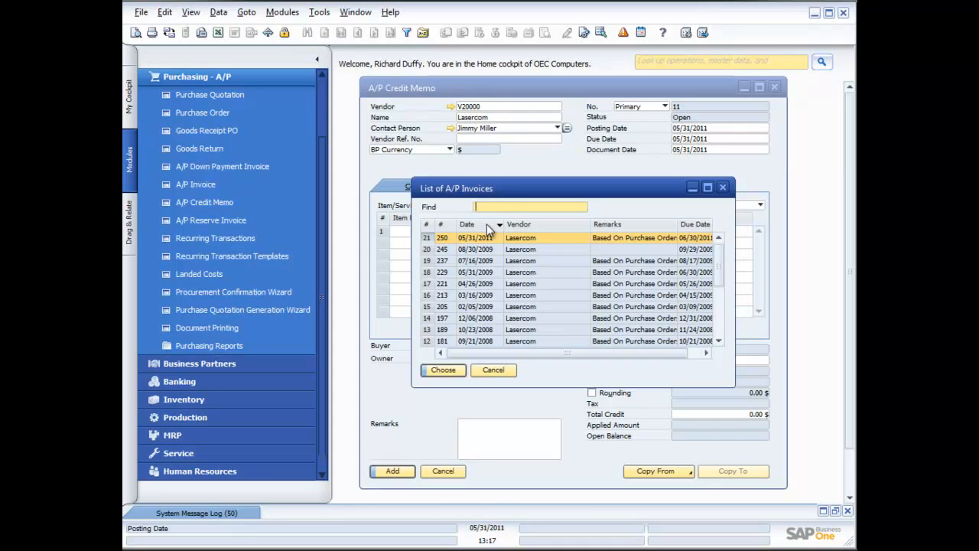
left_click(447, 370)
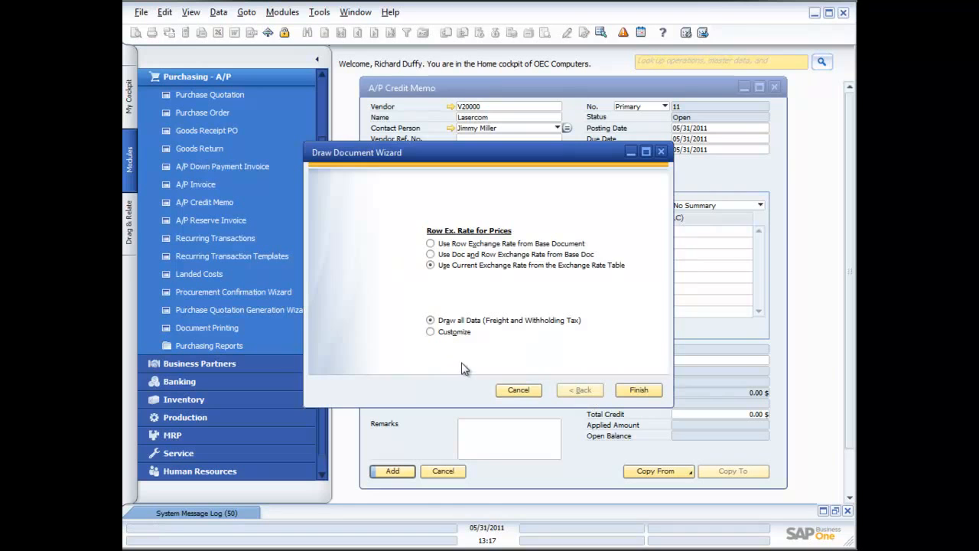
left_click(450, 245)
left_click(637, 391)
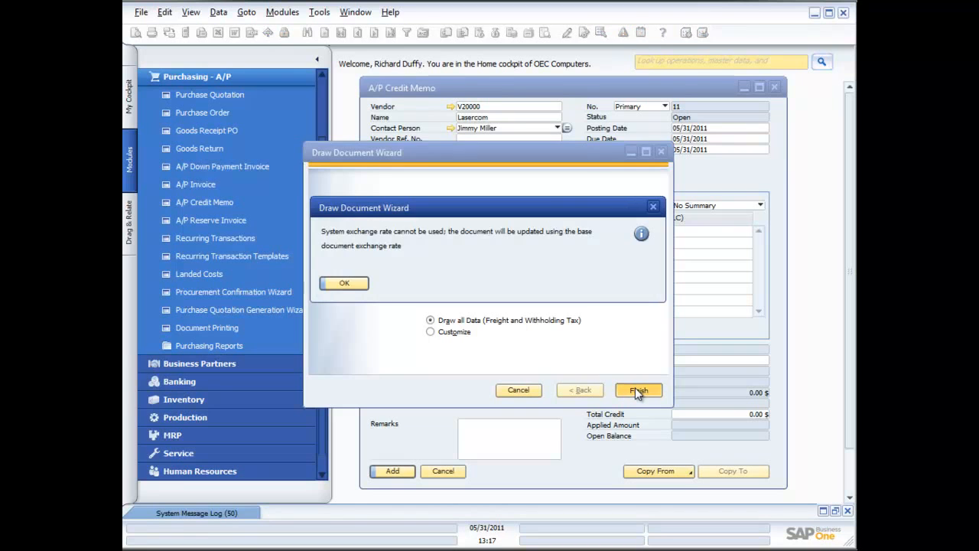
left_click(344, 283)
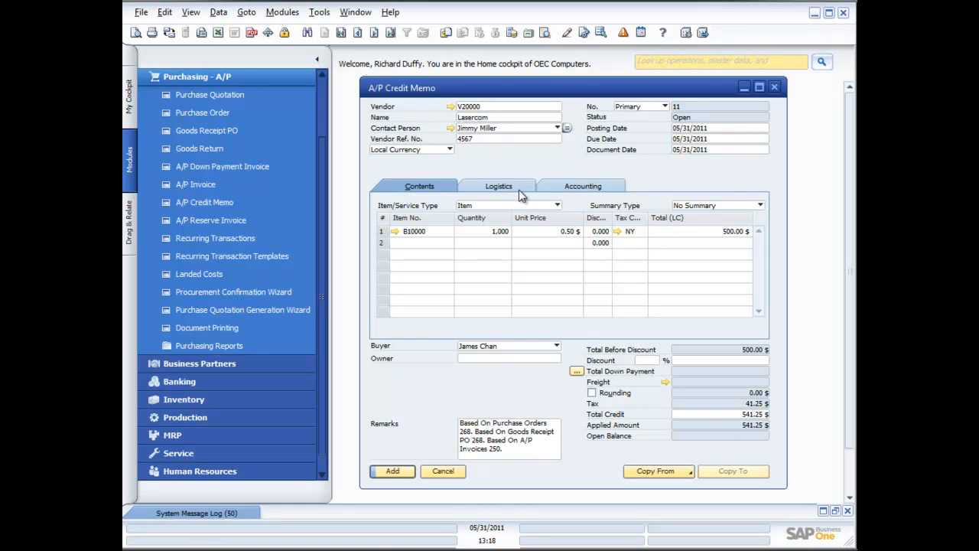
- Try a partial quantity of 250 for item B10000 in the credit memo and restore it to 1000
left_click(481, 232)
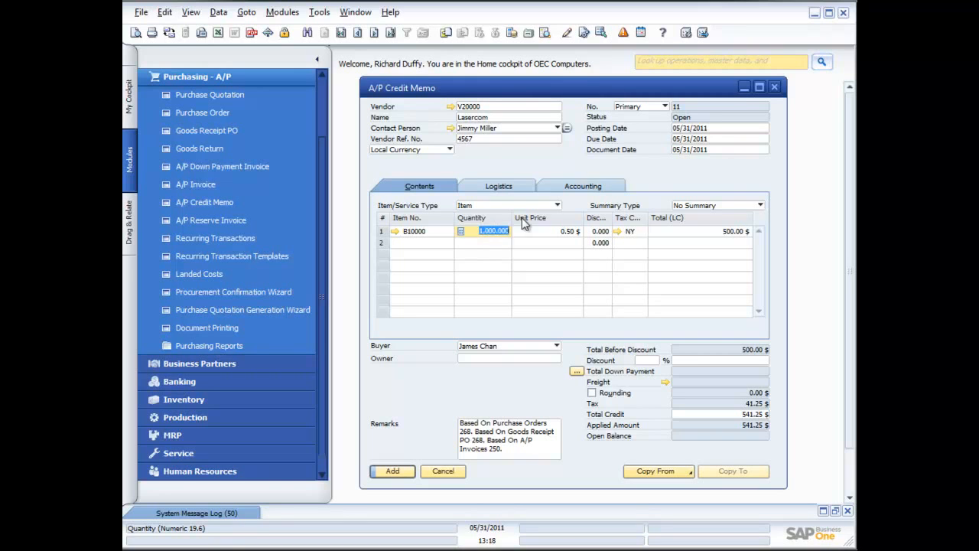
type("250")
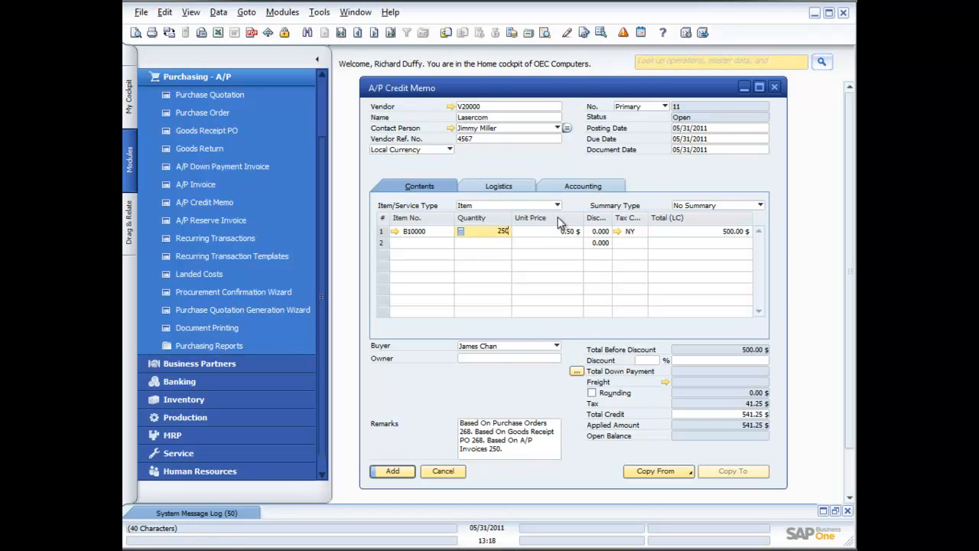
key("Tab")
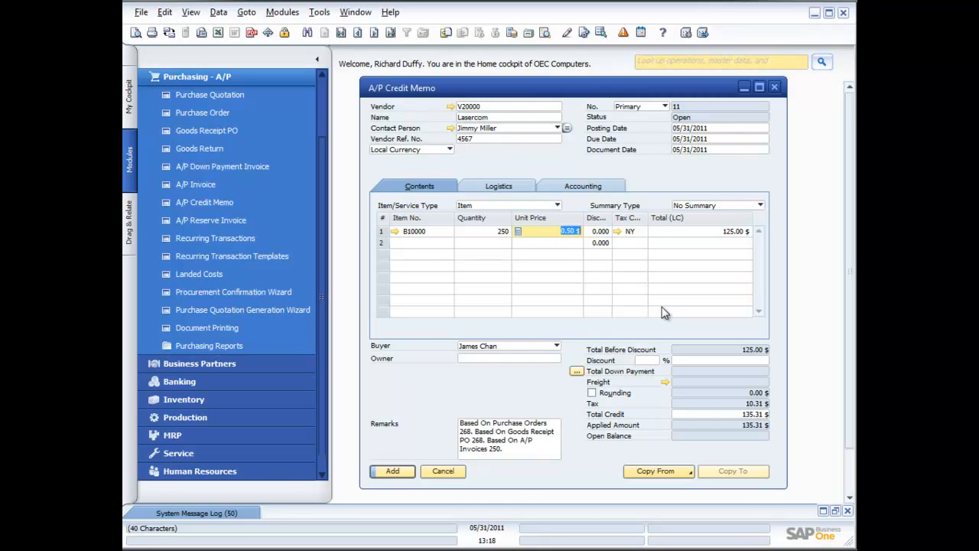
left_click(493, 232)
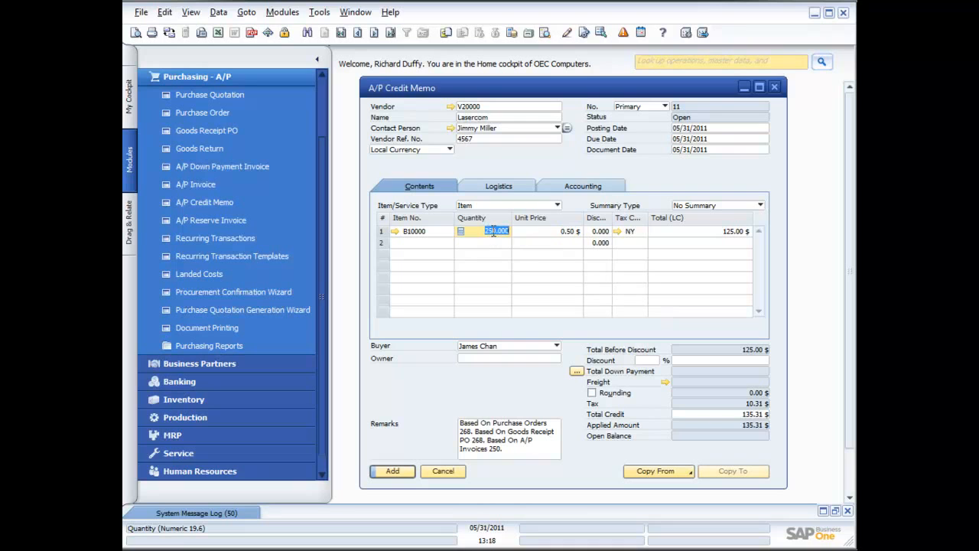
type("1000")
key("Tab")
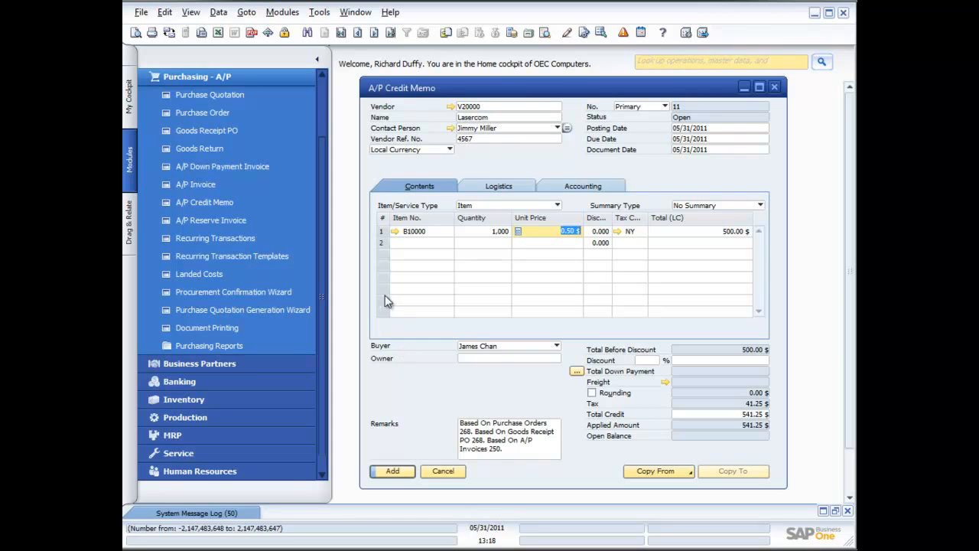
- Submit the credit memo for adding and allocate 1000 units from batch 1ACG2 to item B10000
left_click(391, 471)
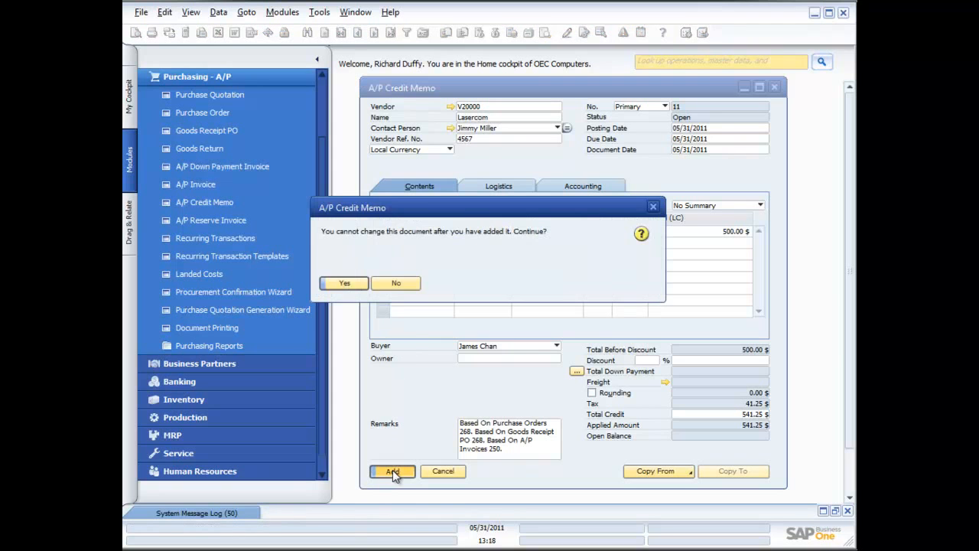
left_click(341, 280)
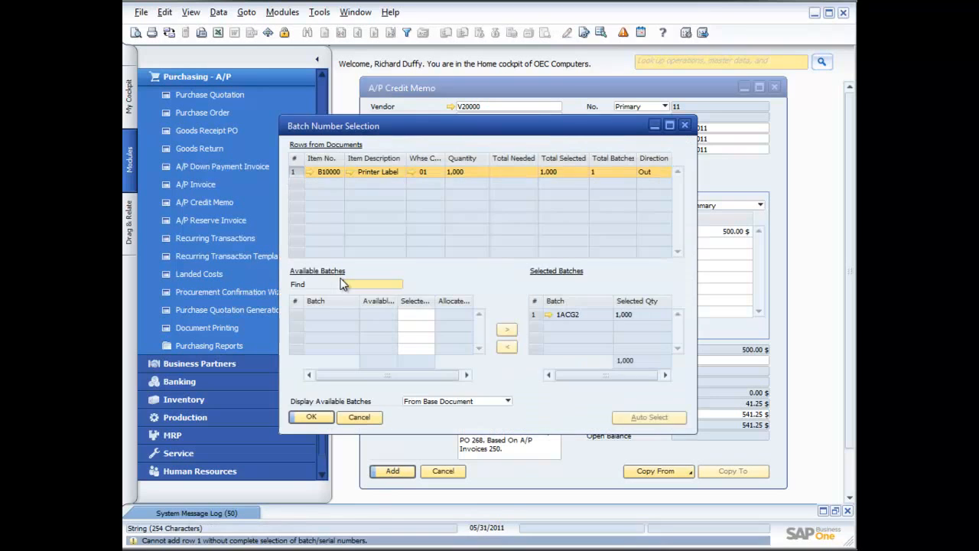
left_click(425, 314)
type("1000")
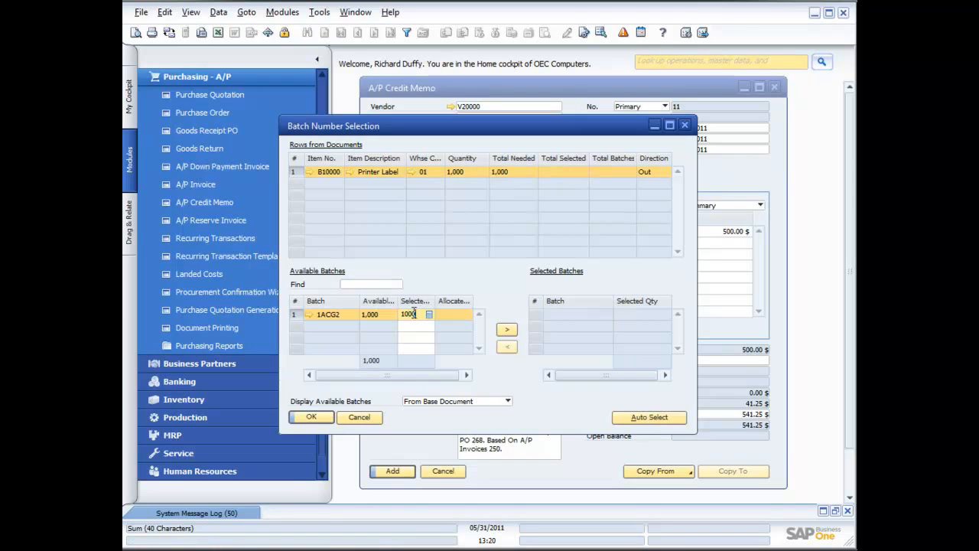
left_click(507, 330)
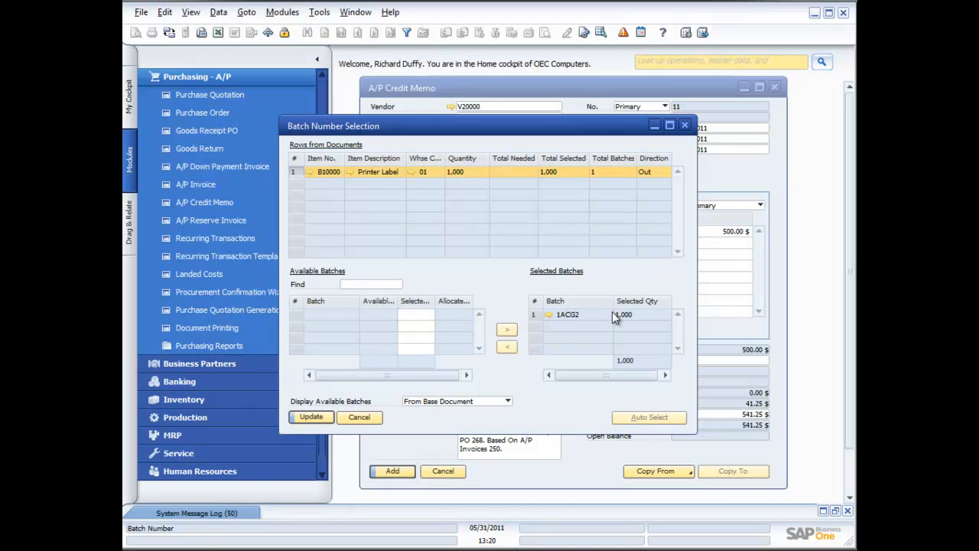
left_click(311, 417)
left_click(315, 418)
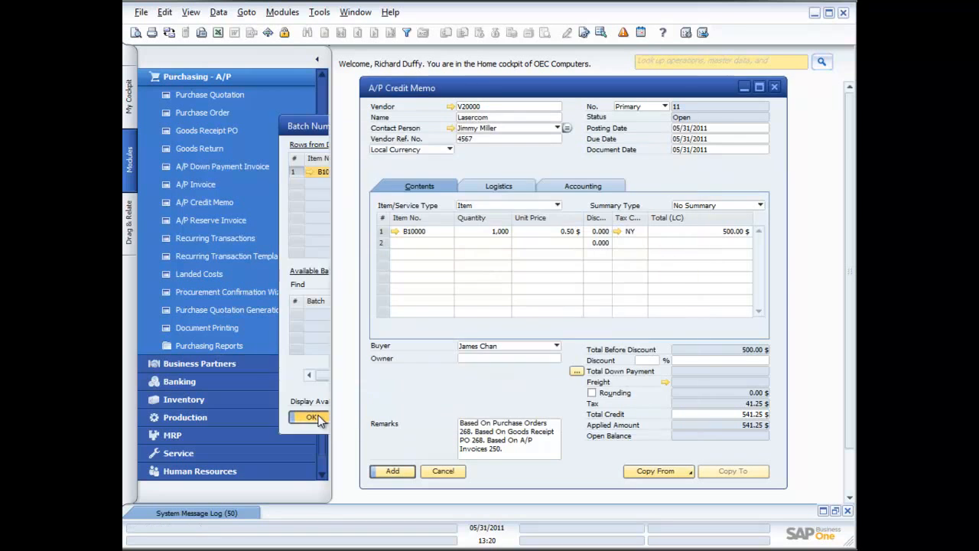
- Add the Lasercom A/P Credit Memo and close the credit memo form
left_click(390, 472)
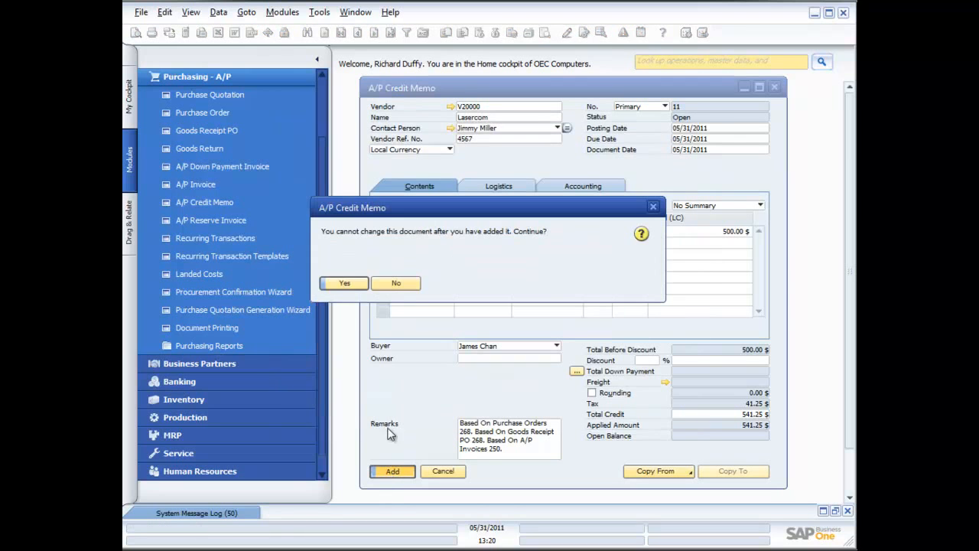
left_click(358, 289)
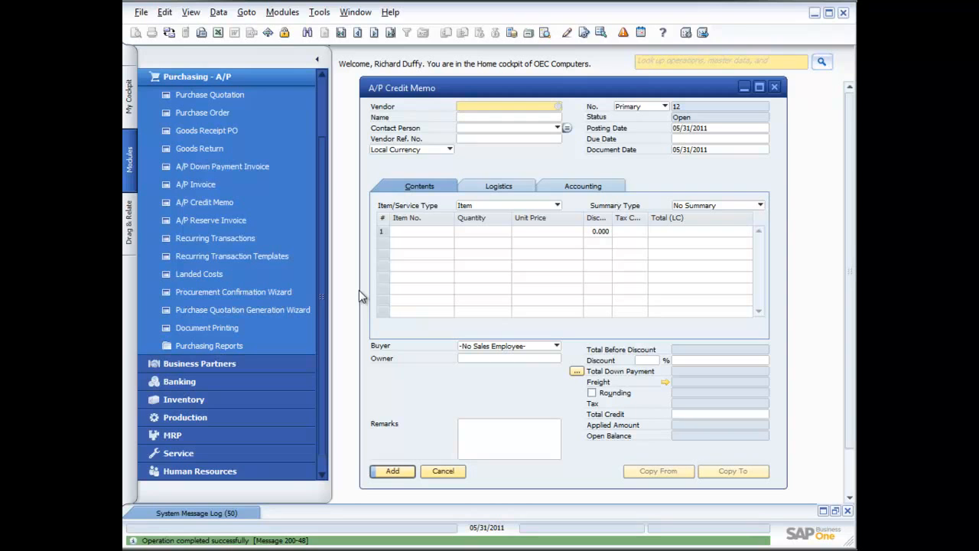
left_click(443, 472)
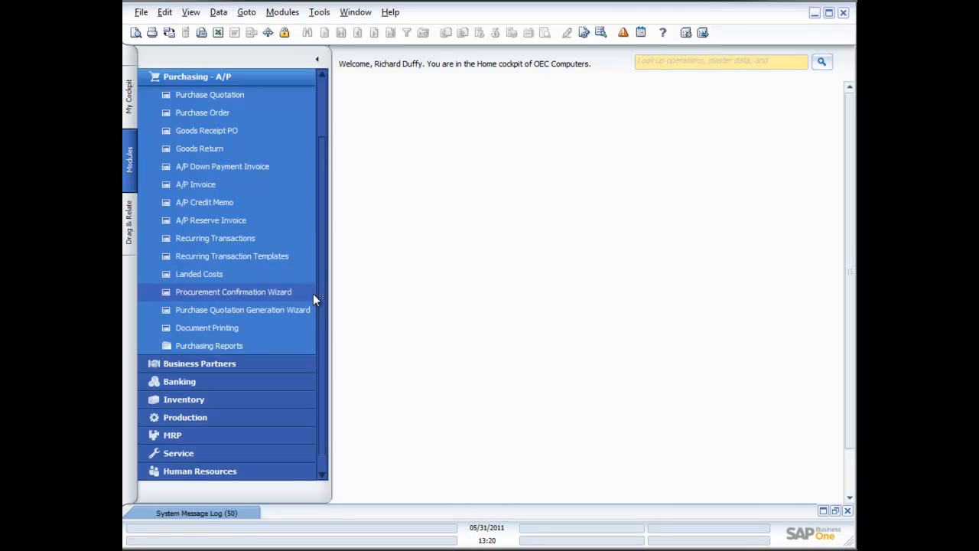
- Start a new Goods Return for vendor Lumarx
left_click(213, 147)
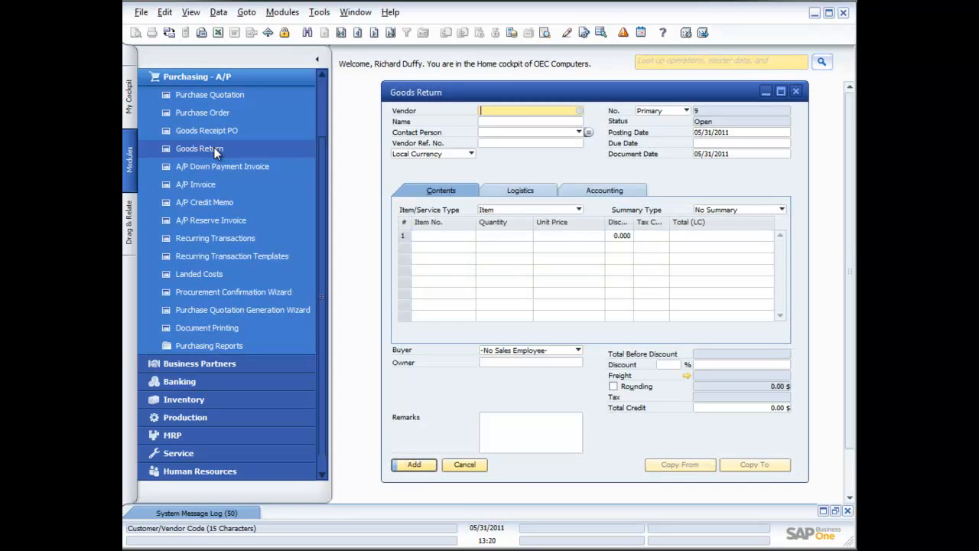
left_click(580, 112)
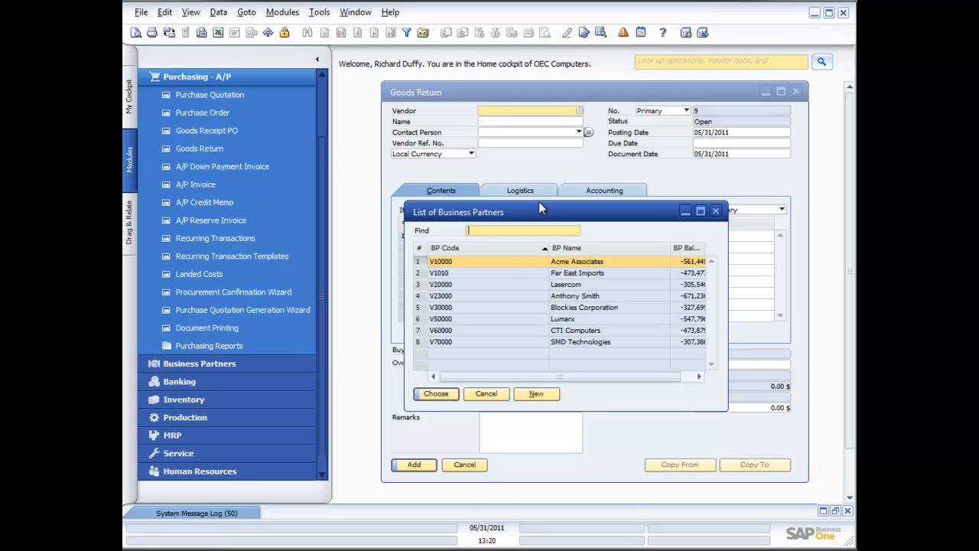
double_click(536, 318)
- Copy the 12/05/2009 Goods Receipt PO into the return, using the row exchange rate from the base document and drawing all data
left_click(708, 472)
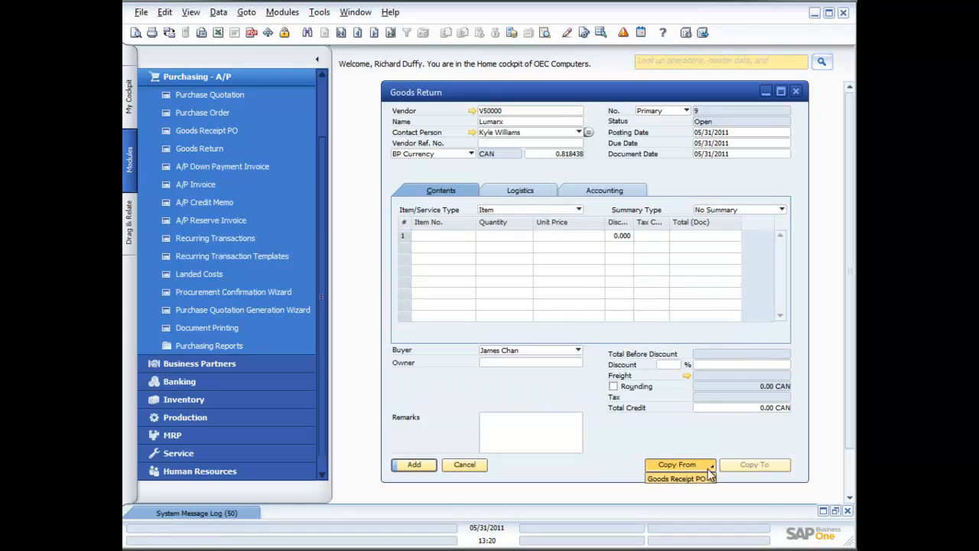
left_click(696, 479)
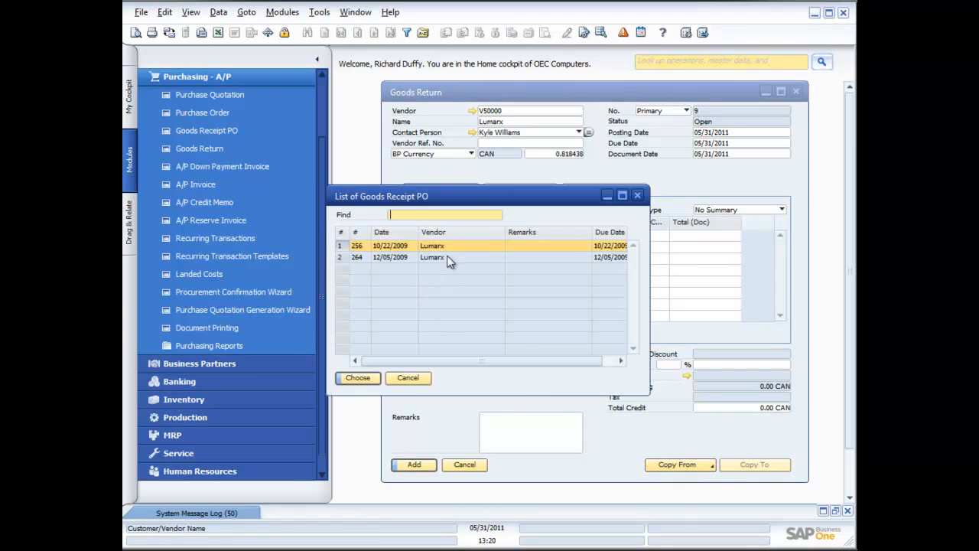
double_click(427, 258)
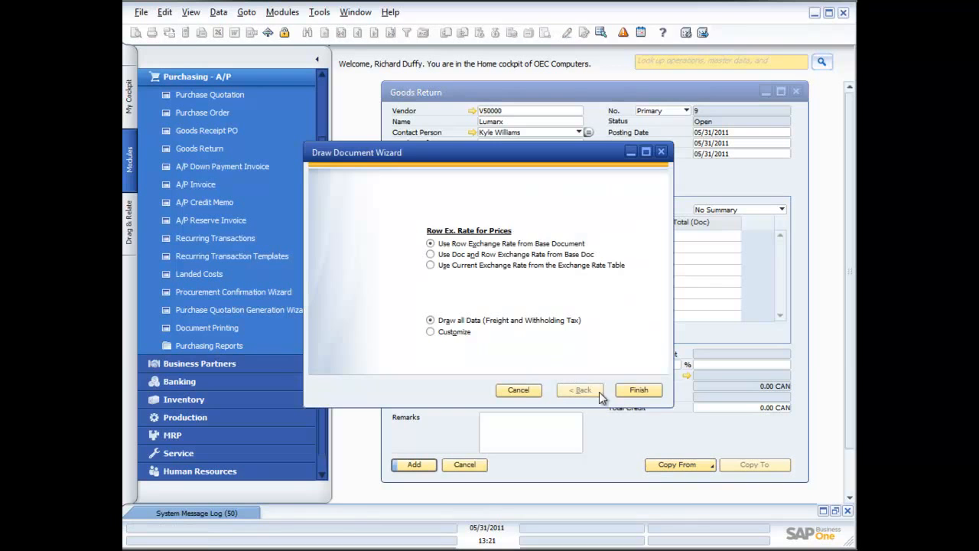
left_click(638, 391)
left_click(345, 280)
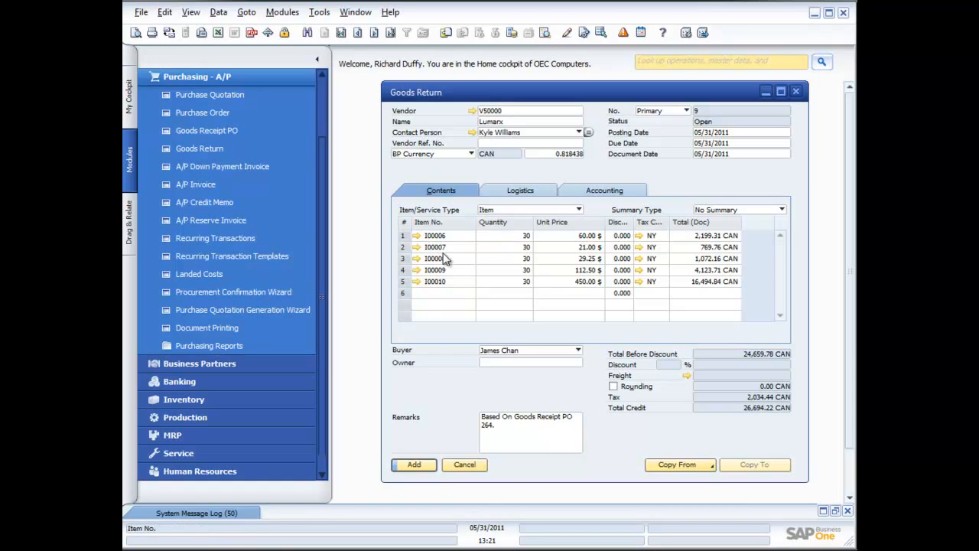
left_click(404, 247)
right_click(405, 249)
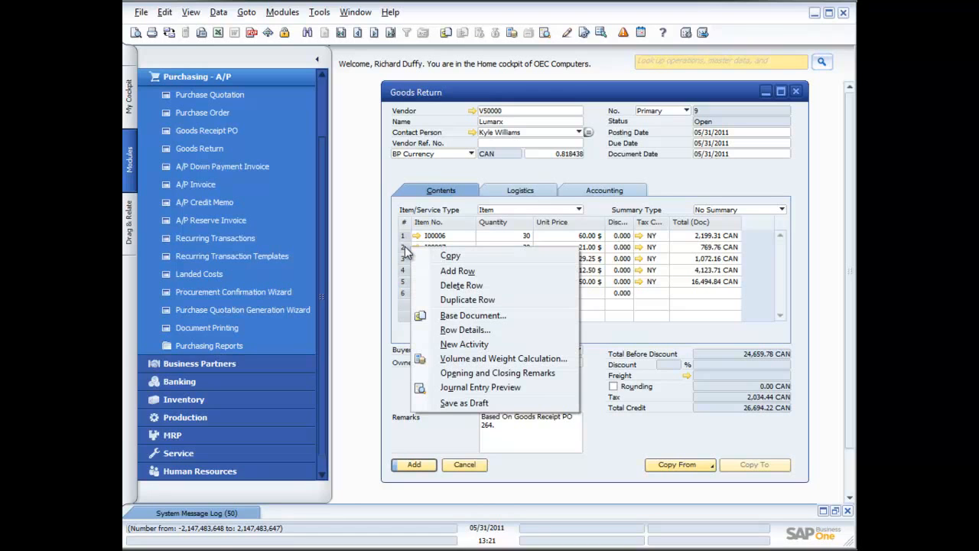
left_click(704, 192)
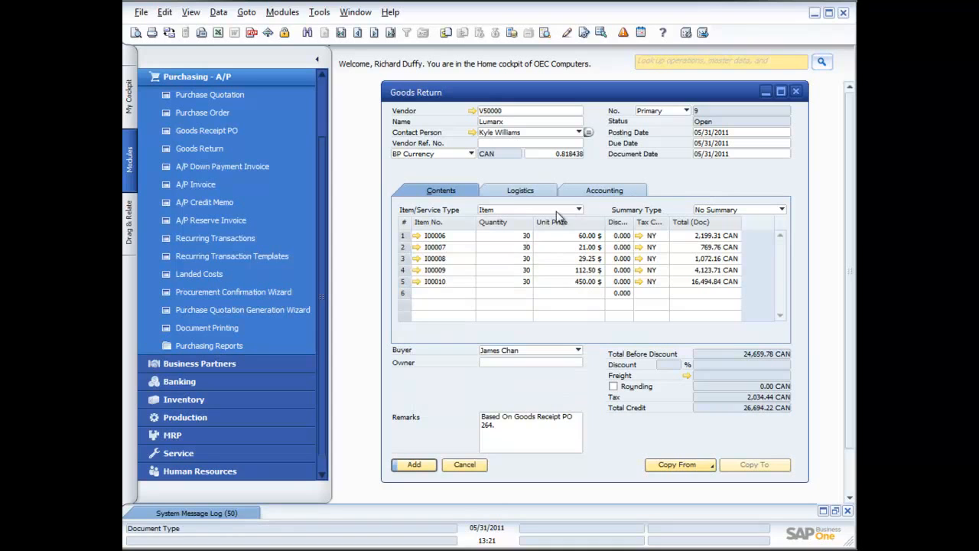
left_click(404, 248)
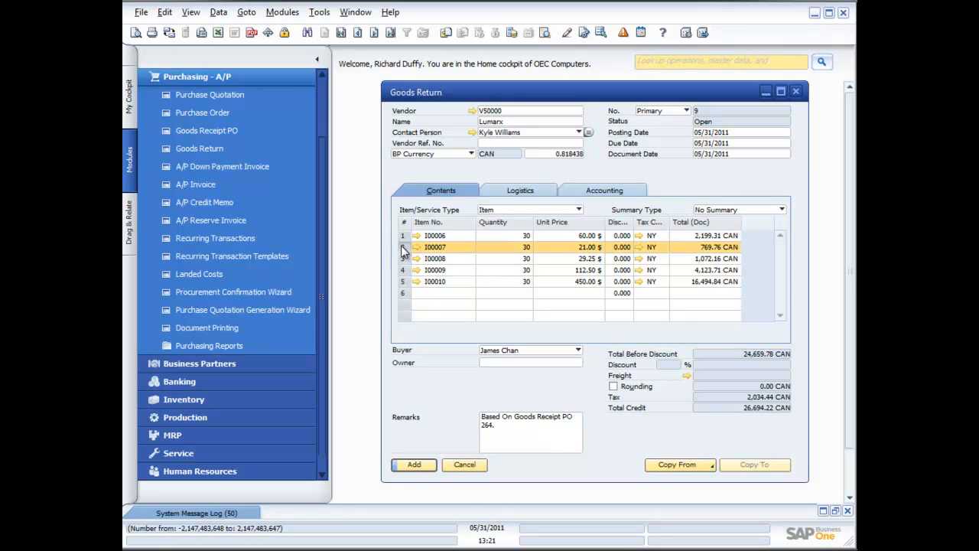
left_click(404, 280)
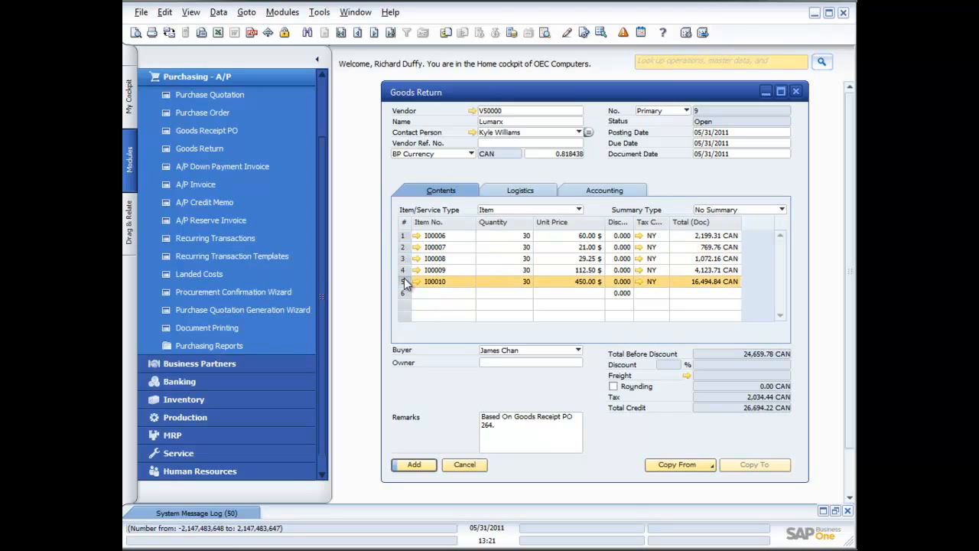
- Delete the rows for items I00007, I00008, I00009 and I00010 from the Goods Return, keeping only item I00006
left_click(408, 244)
right_click(408, 244)
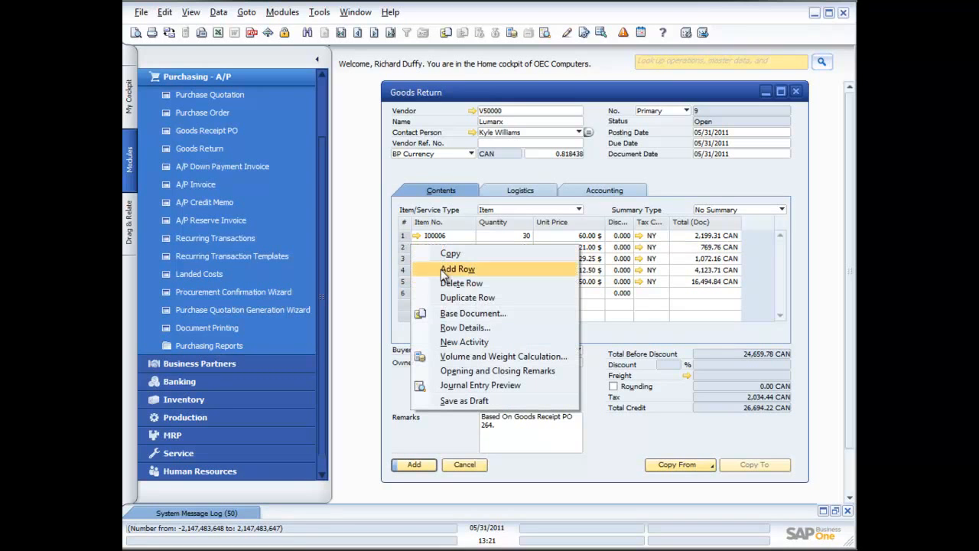
left_click(460, 283)
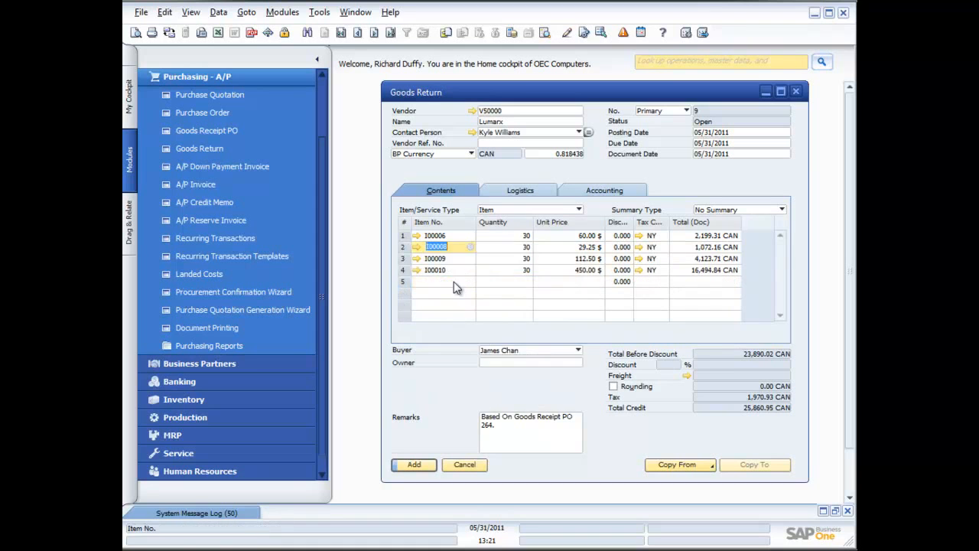
right_click(408, 243)
left_click(441, 283)
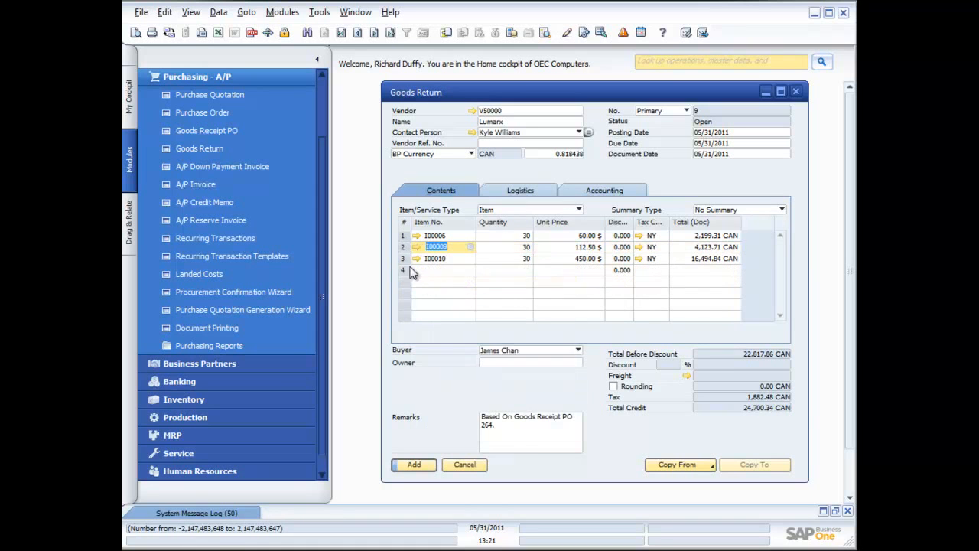
right_click(411, 245)
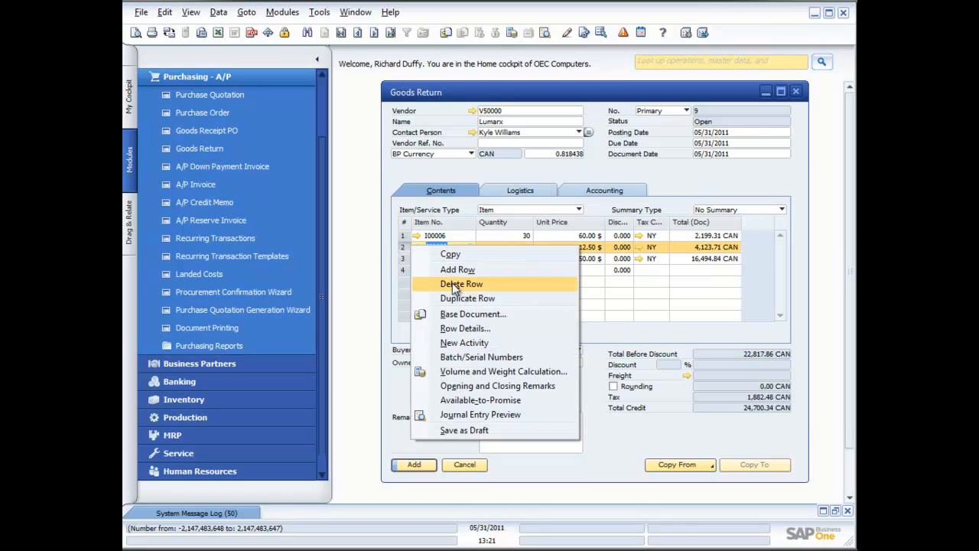
left_click(453, 283)
left_click(402, 245)
right_click(402, 244)
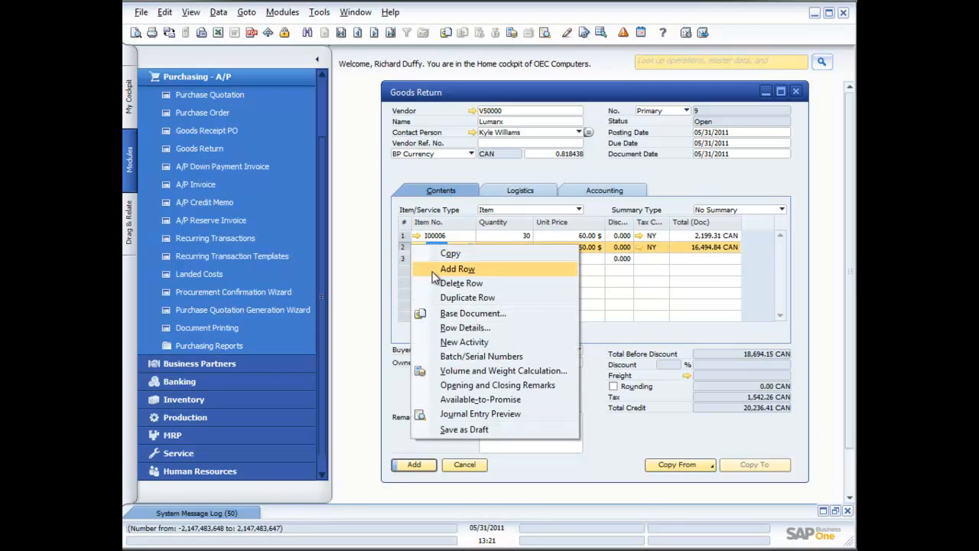
left_click(451, 283)
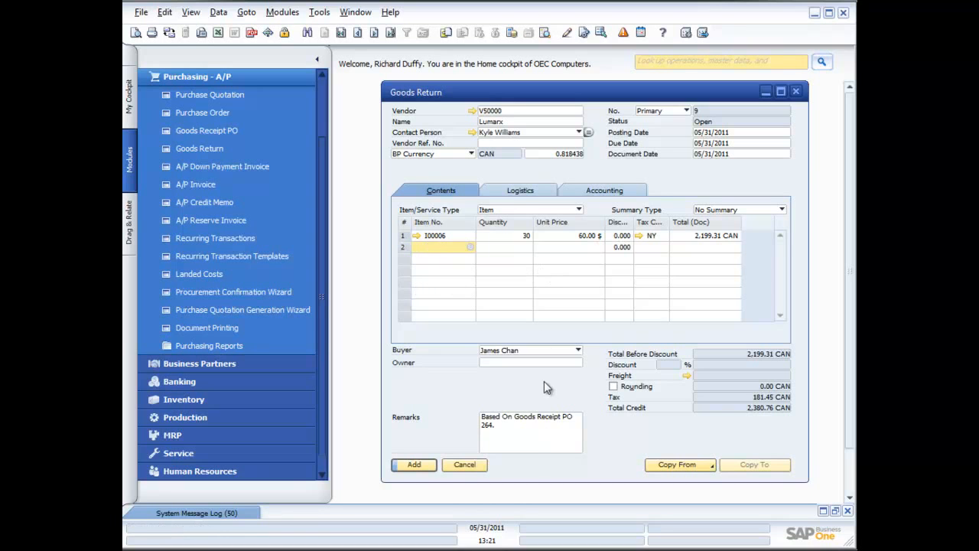
- Add the Lumarx Goods Return for item I00006
left_click(423, 467)
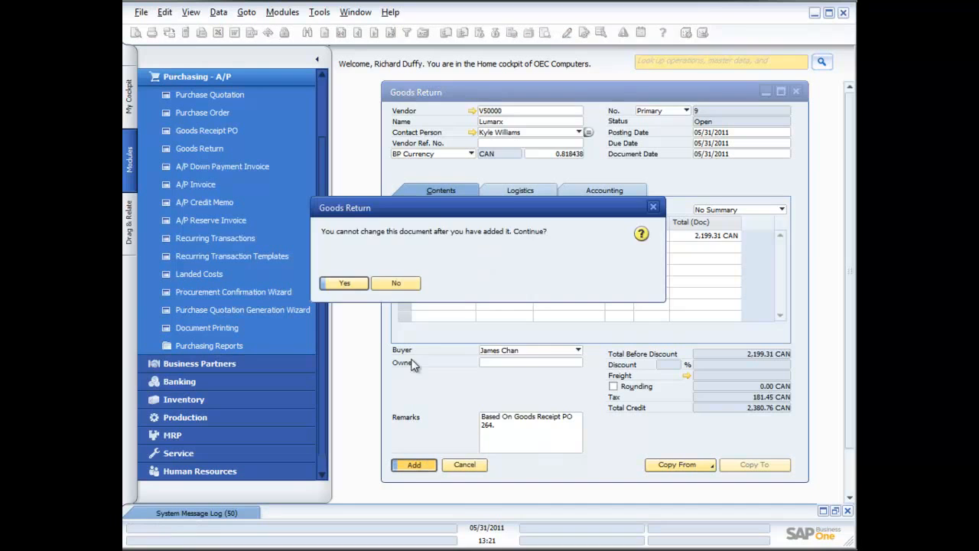
left_click(357, 283)
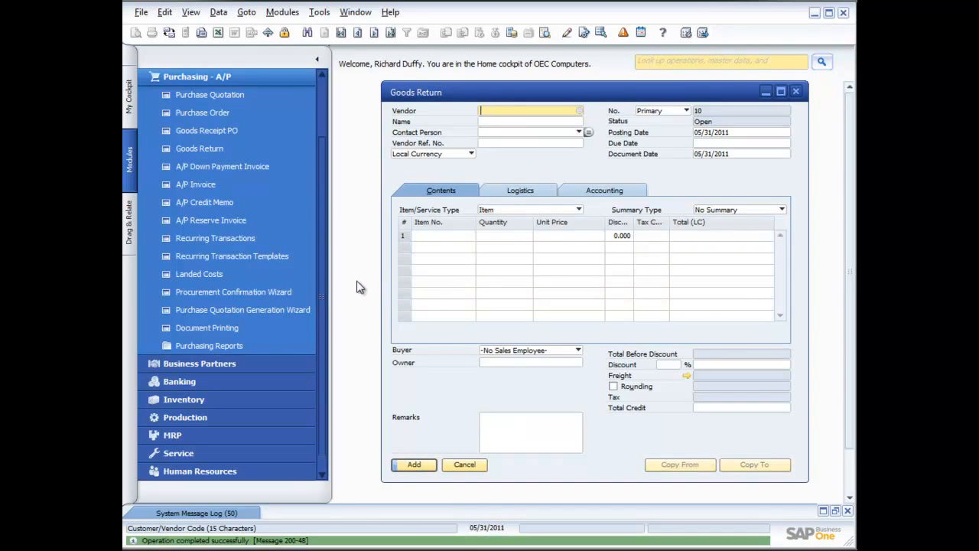